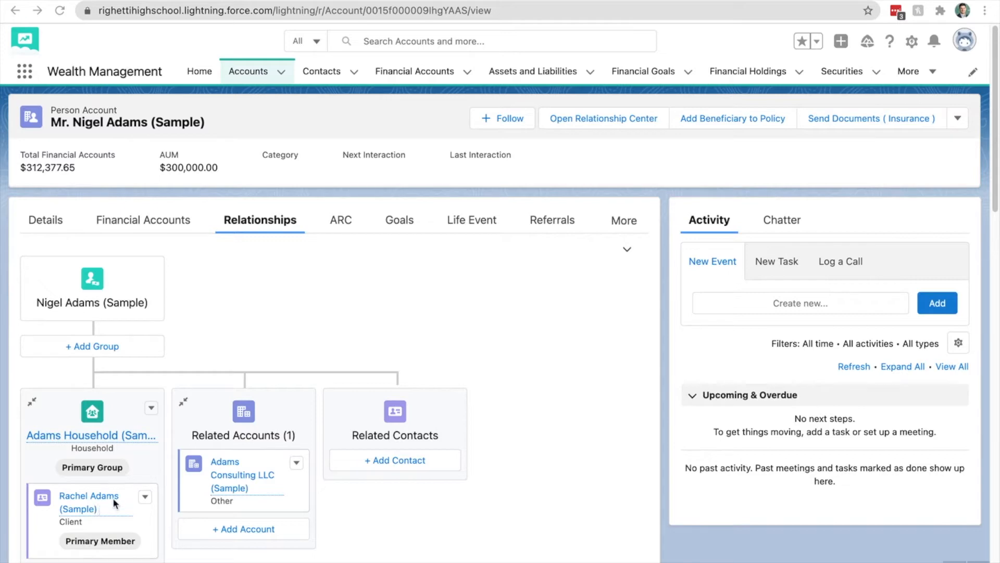
# Step: Open the Report Types page in Setup by searching the setup options for "report type"
pyautogui.click(907, 42)
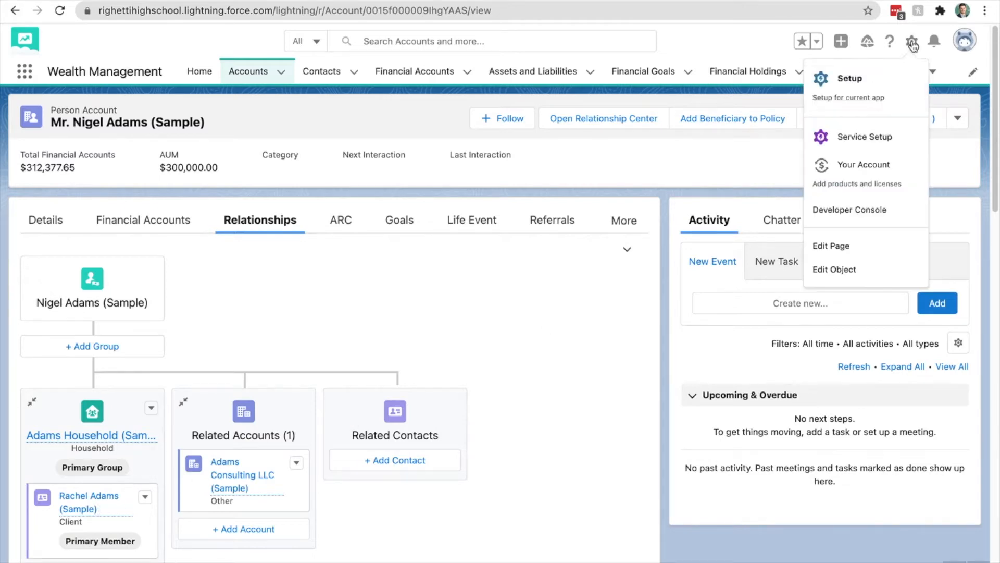
pyautogui.click(860, 79)
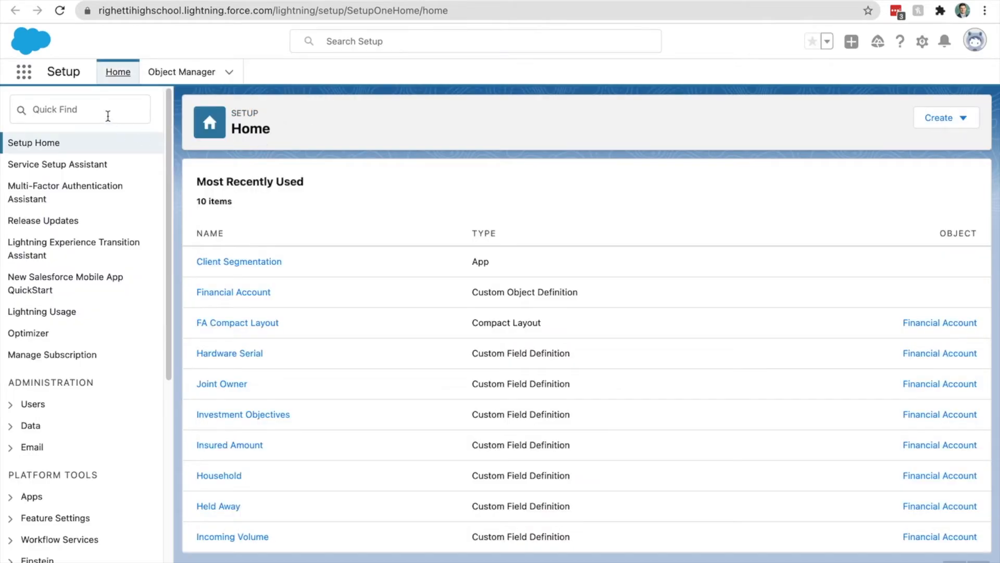
pyautogui.click(95, 105)
pyautogui.write('report type')
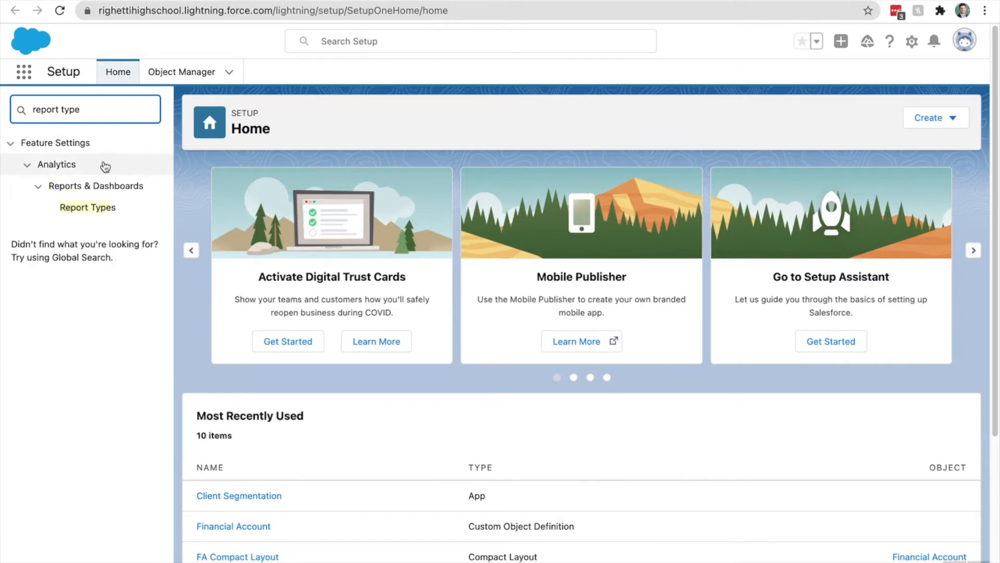
pyautogui.click(88, 208)
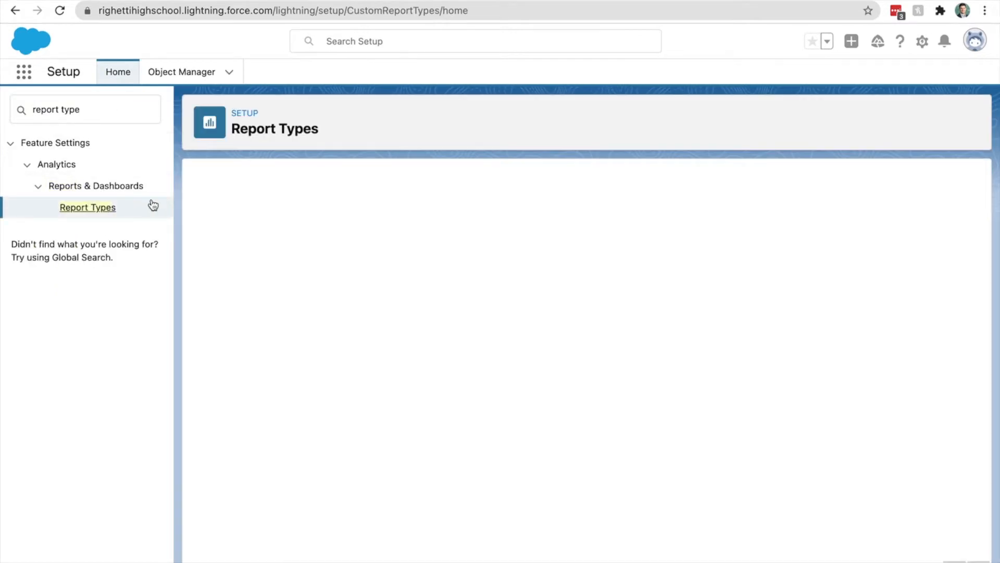
pyautogui.click(580, 426)
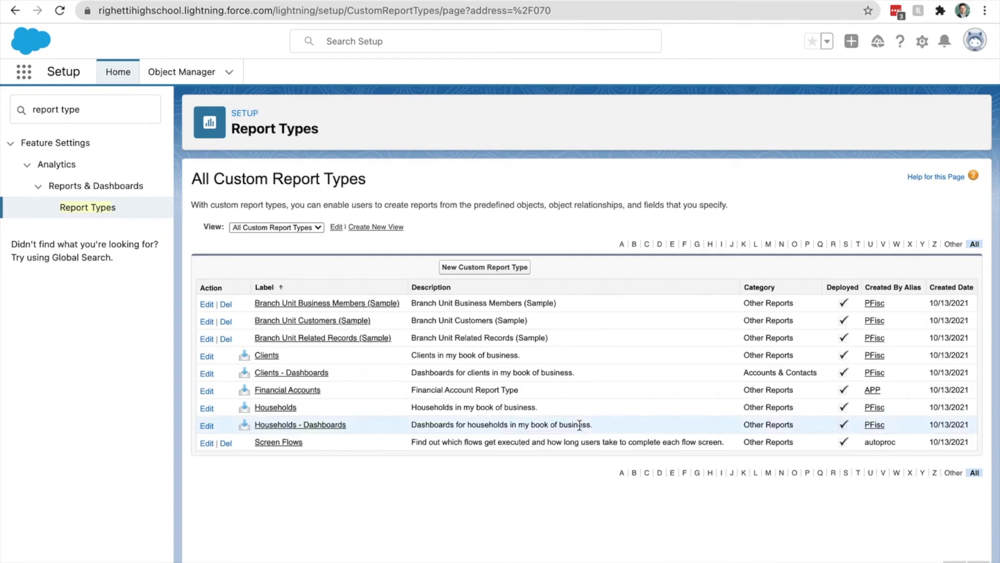
# Step: Start a new custom report type with Contacts as its primary object
pyautogui.click(501, 267)
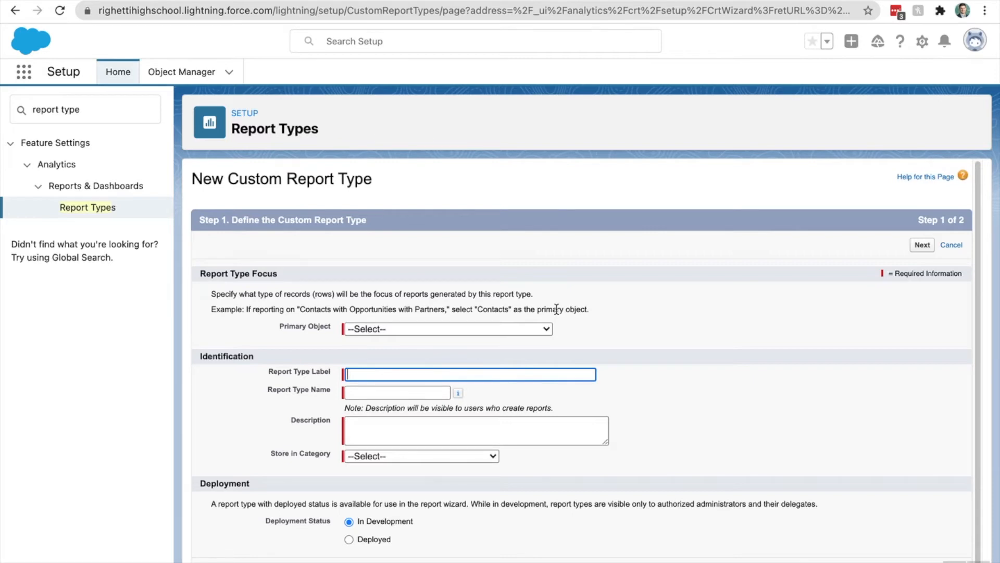
pyautogui.click(521, 329)
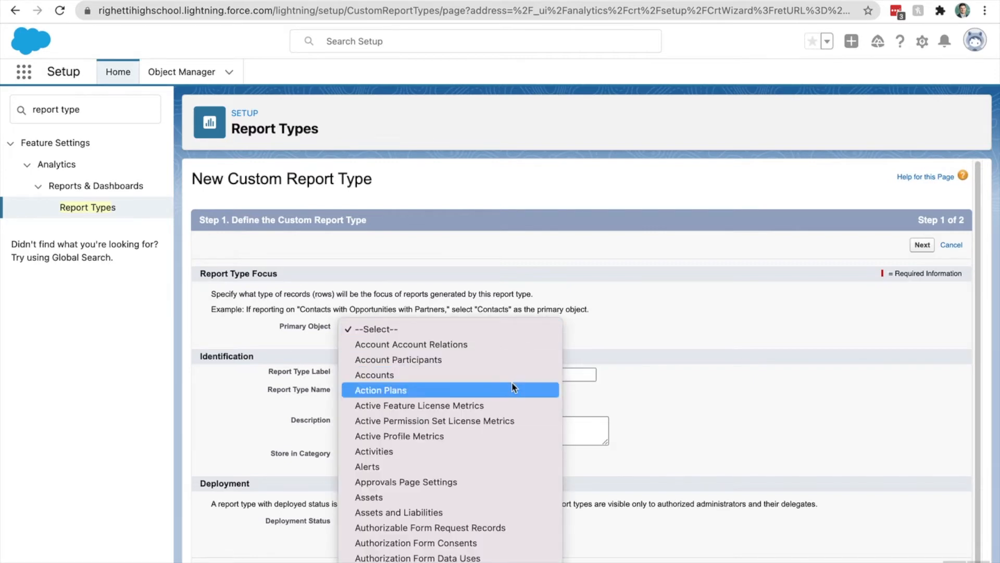
pyautogui.scroll(-6, 513, 387)
pyautogui.scroll(-15, 511, 385)
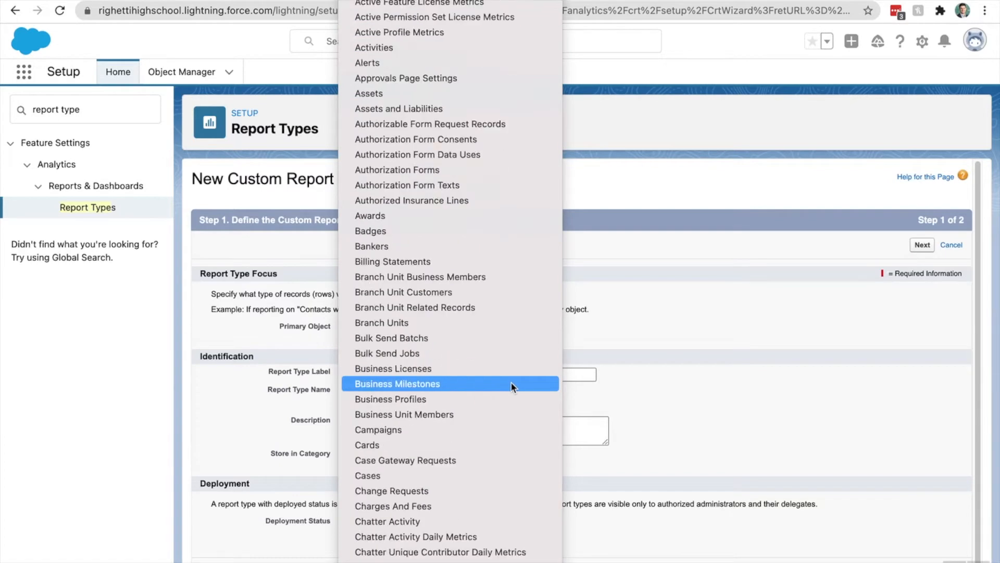
pyautogui.scroll(4, 511, 382)
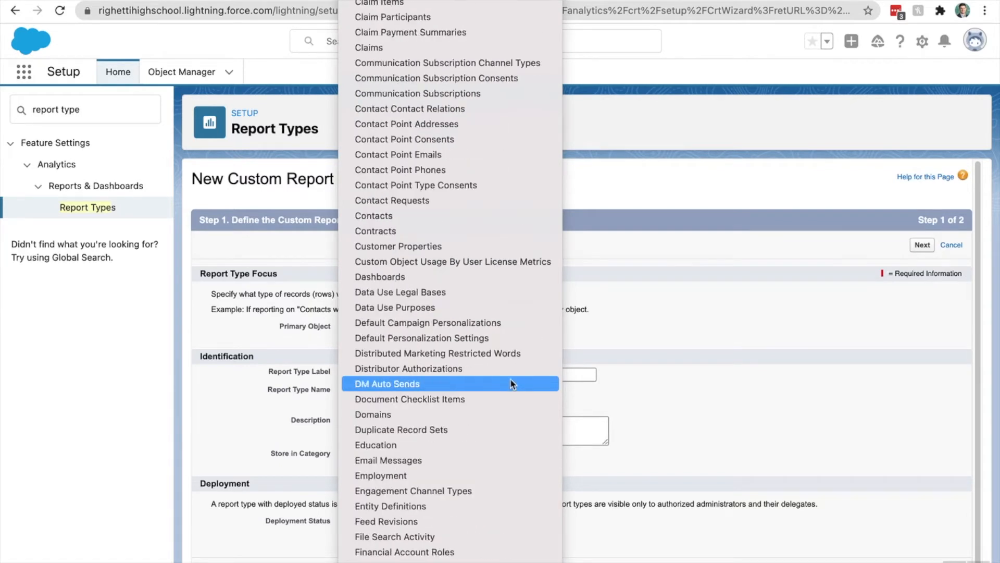
pyautogui.click(487, 215)
# Step: Label the report type "Households with Person Accounts" and let its API name fill in from the label
pyautogui.click(434, 375)
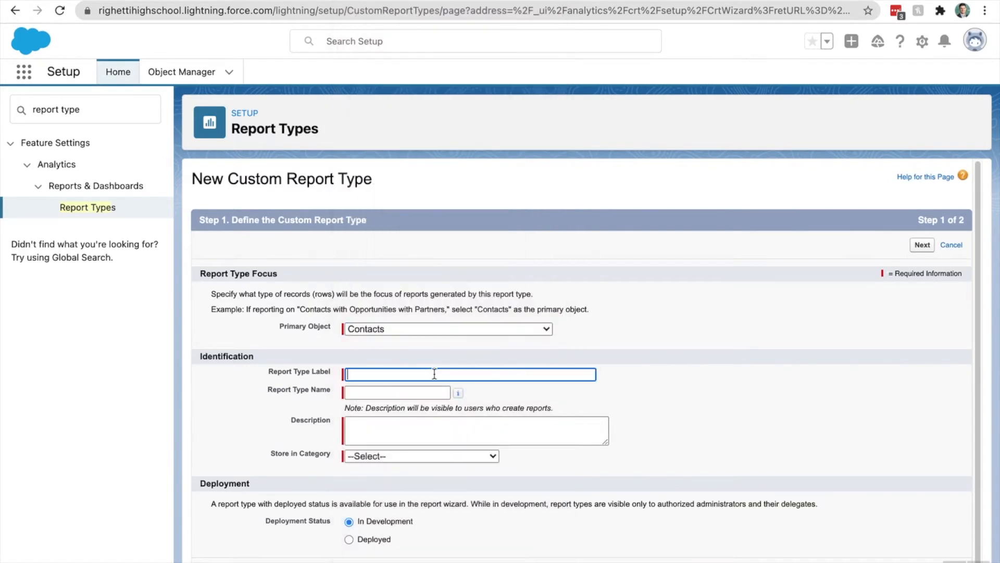
pyautogui.write('Households with. Pers')
pyautogui.press('BackSpace')
pyautogui.press('BackSpace')
pyautogui.press('BackSpace')
pyautogui.press('BackSpace')
pyautogui.write('Person Accounts')
pyautogui.press('Tab')
# Step: Describe the report type as "Allows reporting on Households and Household Member (ie. Person Account) data."
pyautogui.click(400, 427)
pyautogui.write('Allow')
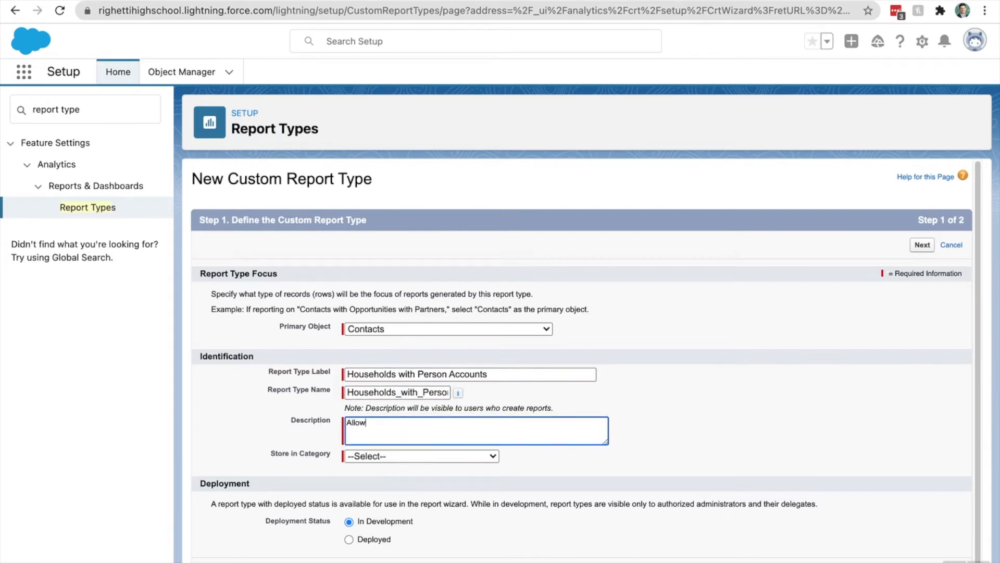
pyautogui.write('s reporting on Households and Household Member (ie. Person Account) data.')
# Step: Store the report type in the Accounts & Contacts category, set its status to Deployed, and continue to the record set definition
pyautogui.click(425, 456)
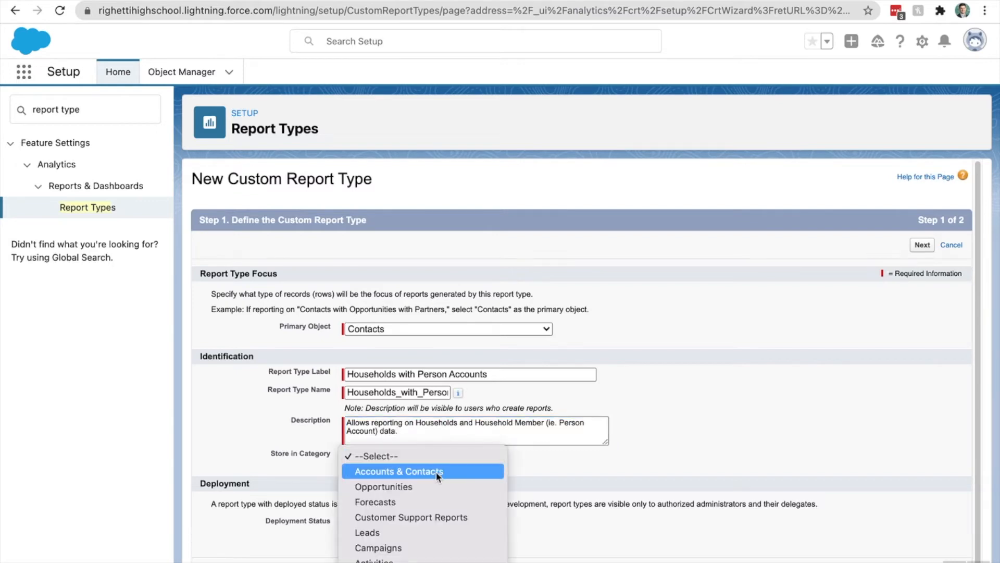
pyautogui.click(469, 469)
pyautogui.click(520, 465)
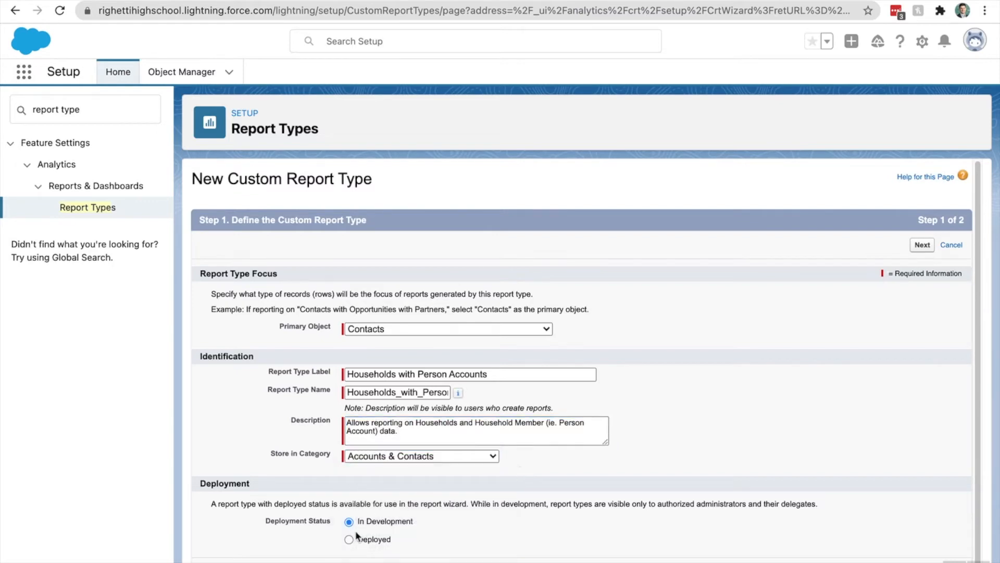
pyautogui.click(349, 539)
pyautogui.click(917, 245)
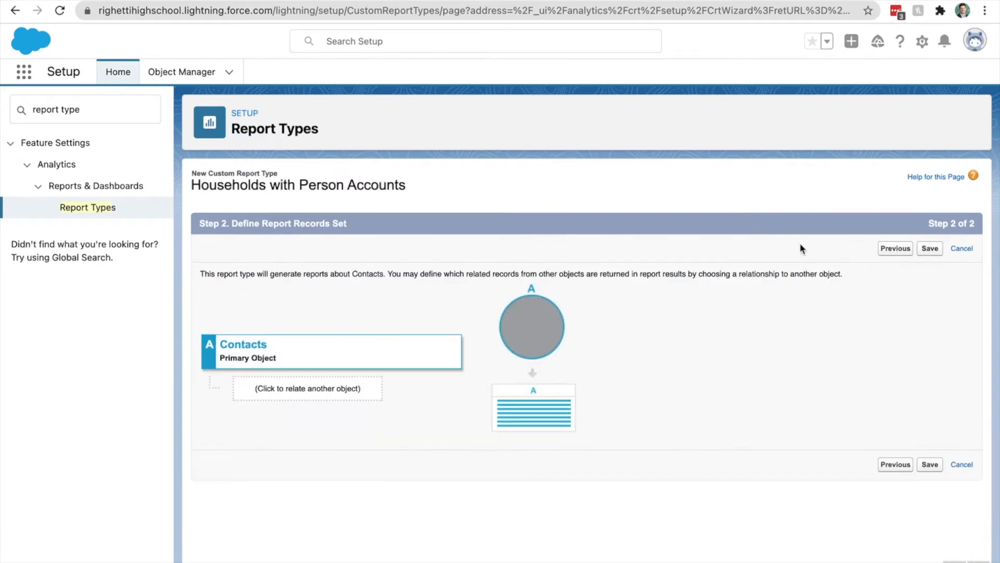
# Step: Relate Account Relationships to Contacts, requiring at least one related record, and save the report type
pyautogui.click(332, 390)
pyautogui.click(370, 368)
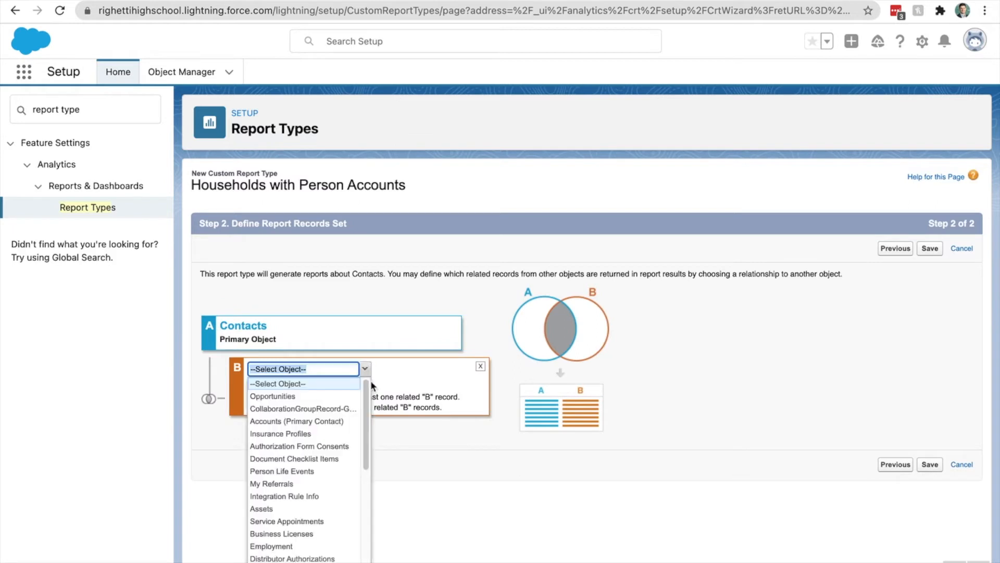
pyautogui.scroll(-3, 367, 411)
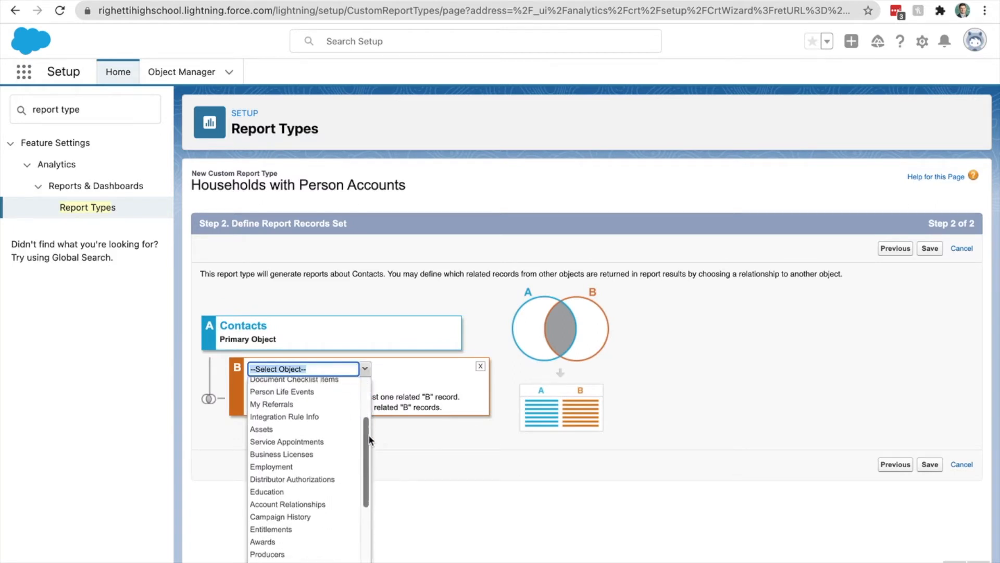
pyautogui.click(320, 510)
pyautogui.click(345, 516)
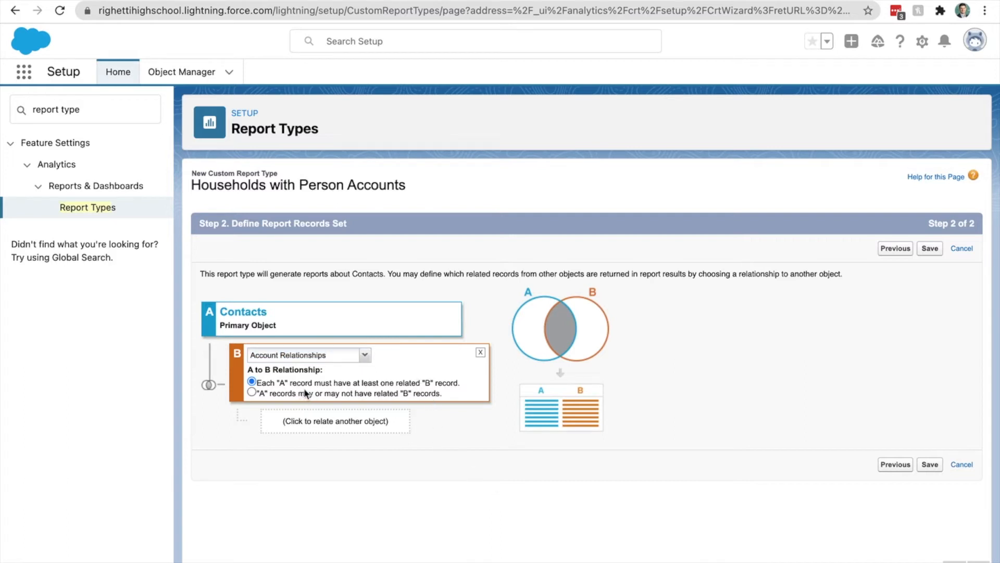
pyautogui.click(930, 248)
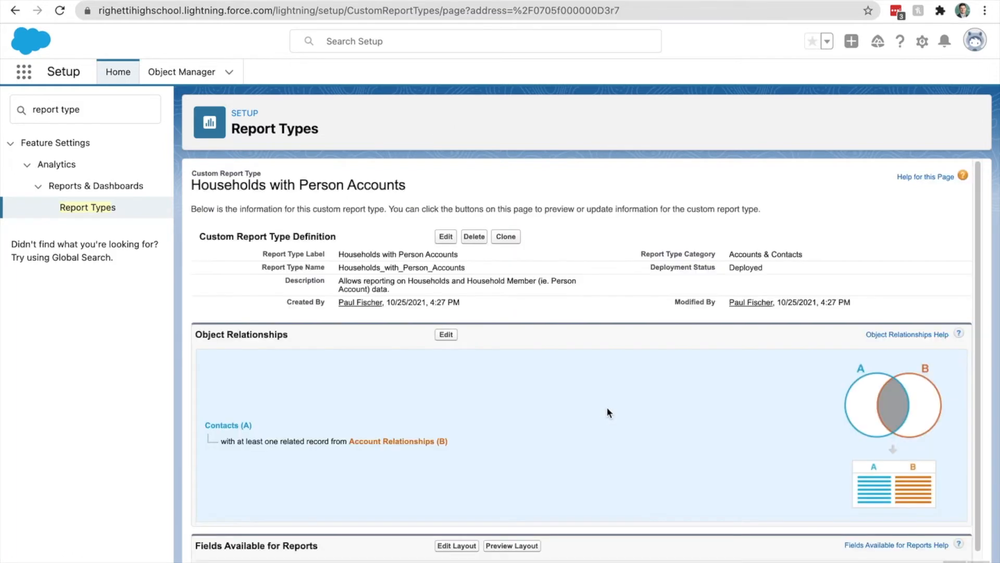
# Step: Open the report type's field layout and examine the fields in the Contacts and Account Relationships sections
pyautogui.scroll(-1, 608, 414)
pyautogui.click(456, 511)
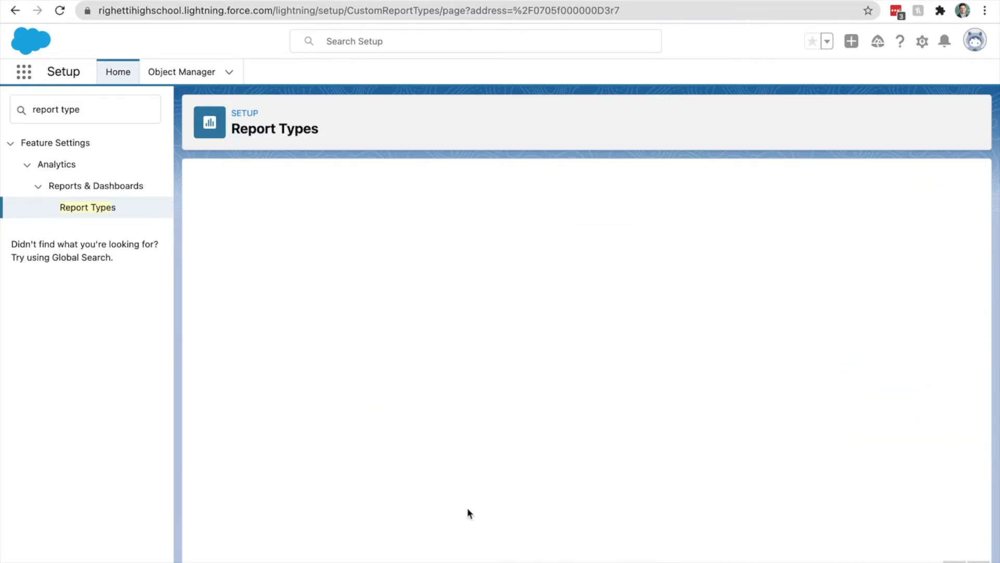
pyautogui.scroll(-4, 484, 417)
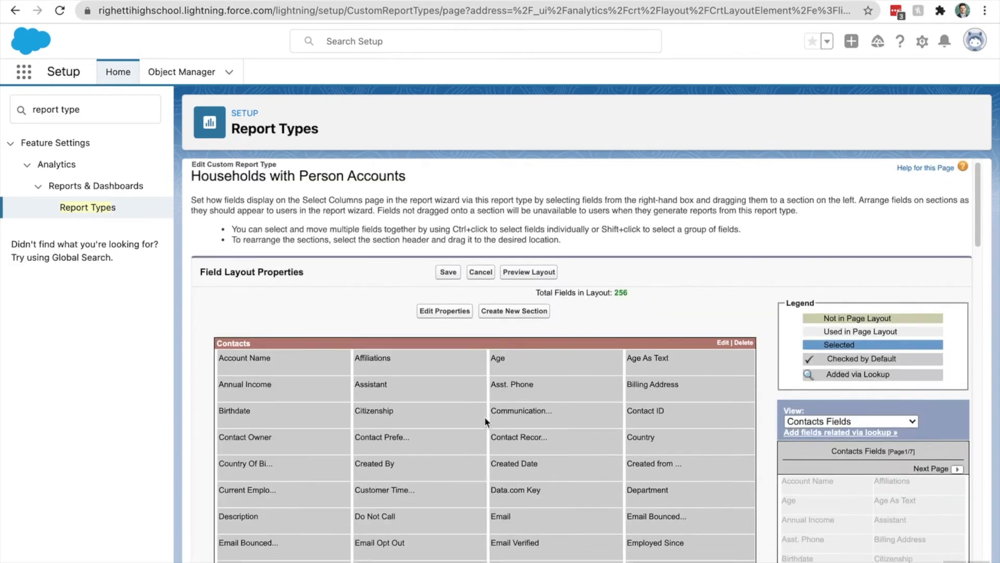
pyautogui.scroll(-10, 496, 423)
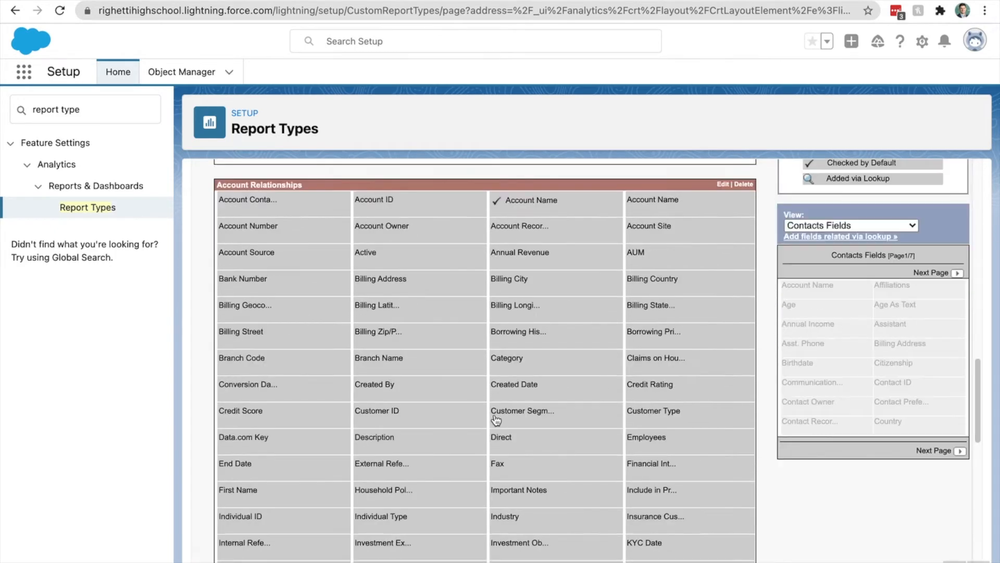
pyautogui.scroll(10, 494, 415)
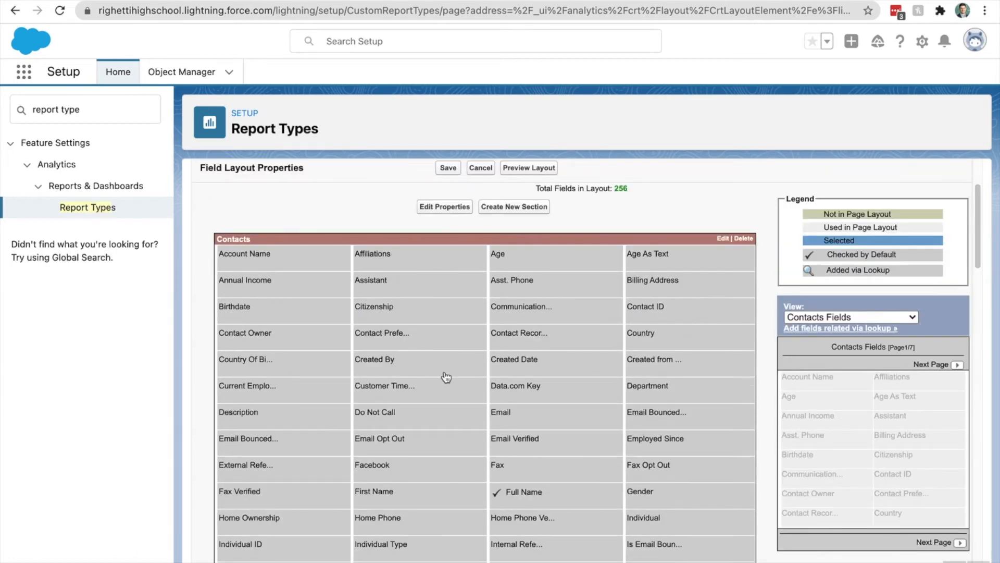
pyautogui.scroll(-6, 447, 375)
pyautogui.scroll(-8, 447, 376)
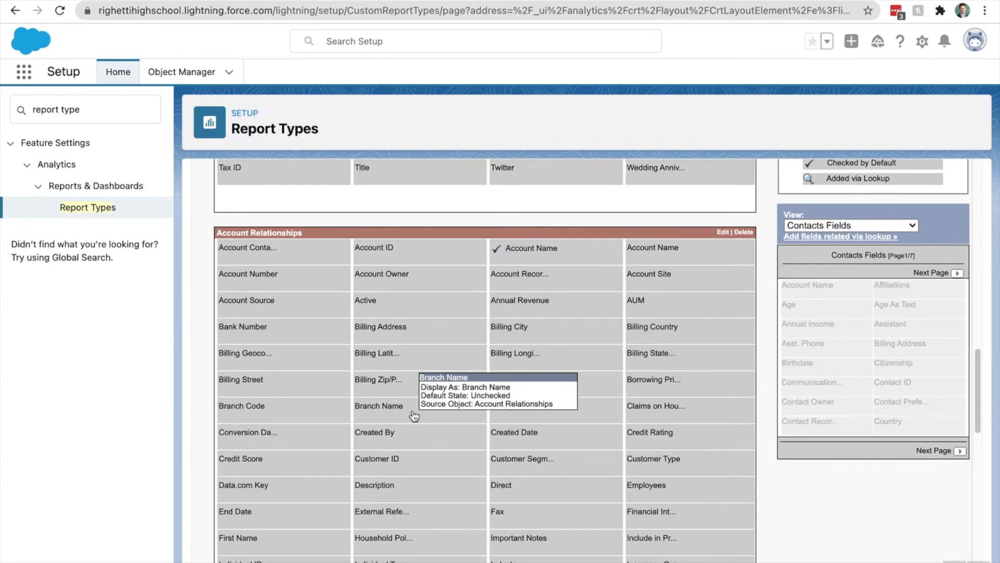
pyautogui.scroll(15, 414, 415)
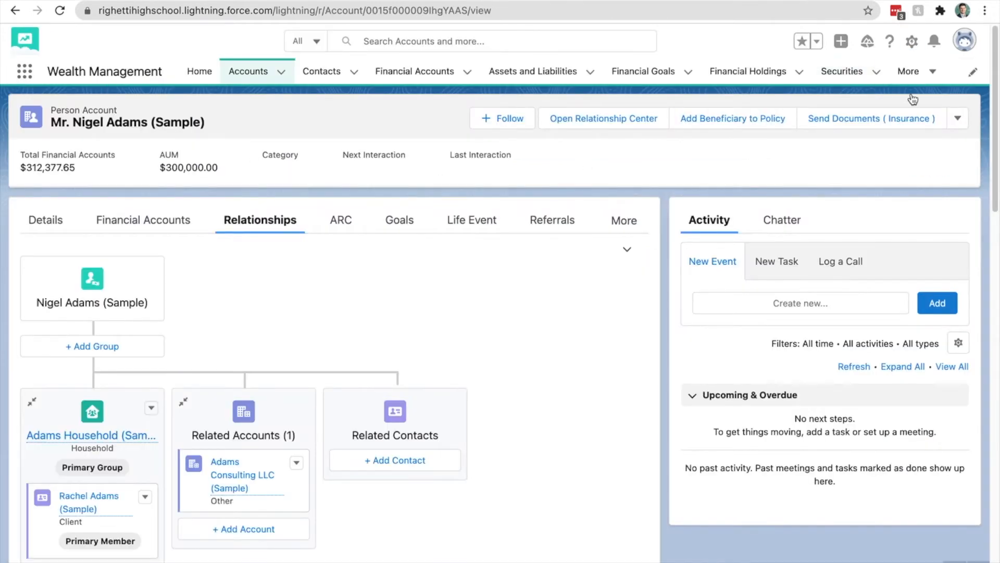
# Step: Create a new report in Wealth Management based on the Households with Person Accounts report type
pyautogui.click(911, 72)
pyautogui.click(886, 172)
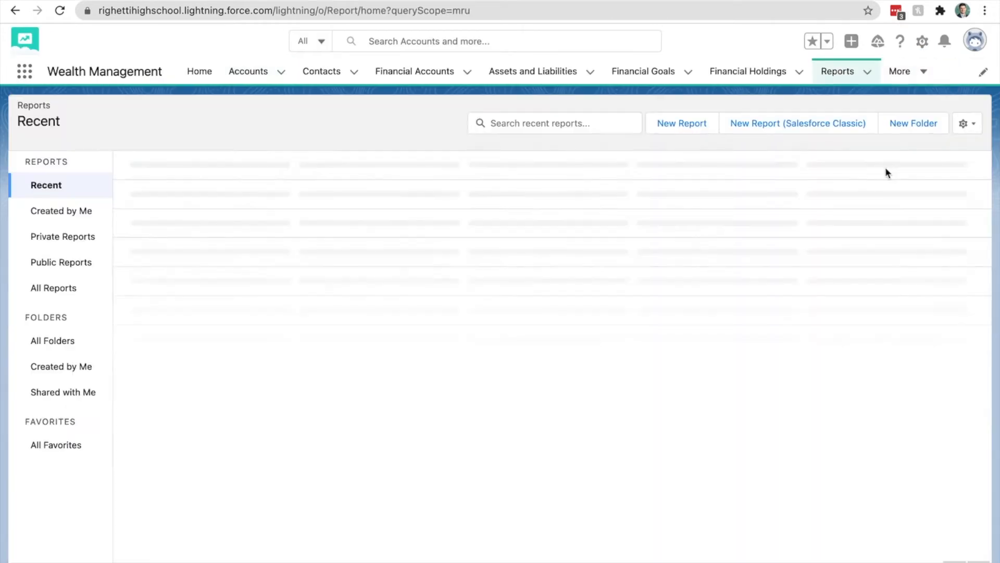
pyautogui.click(698, 129)
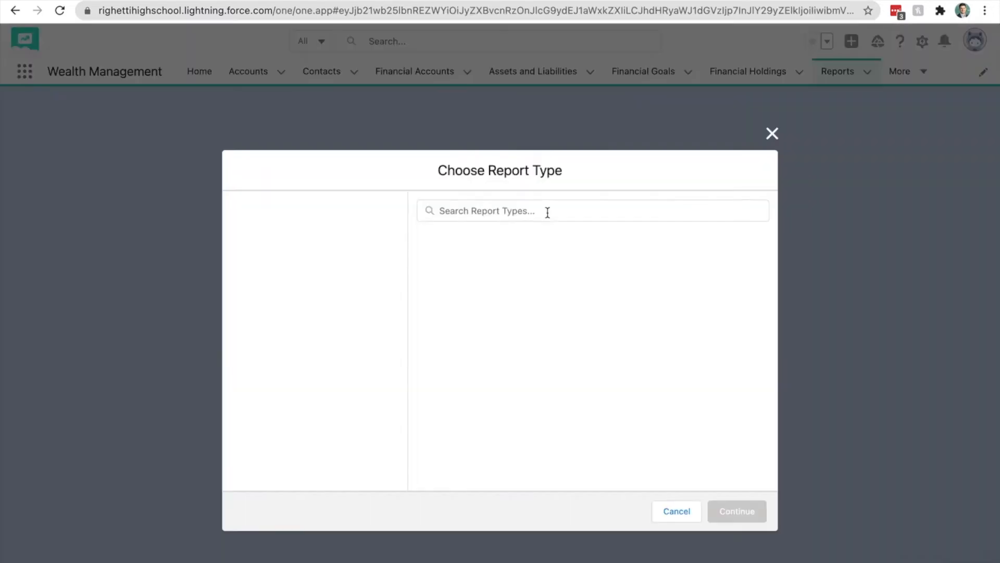
pyautogui.write('house')
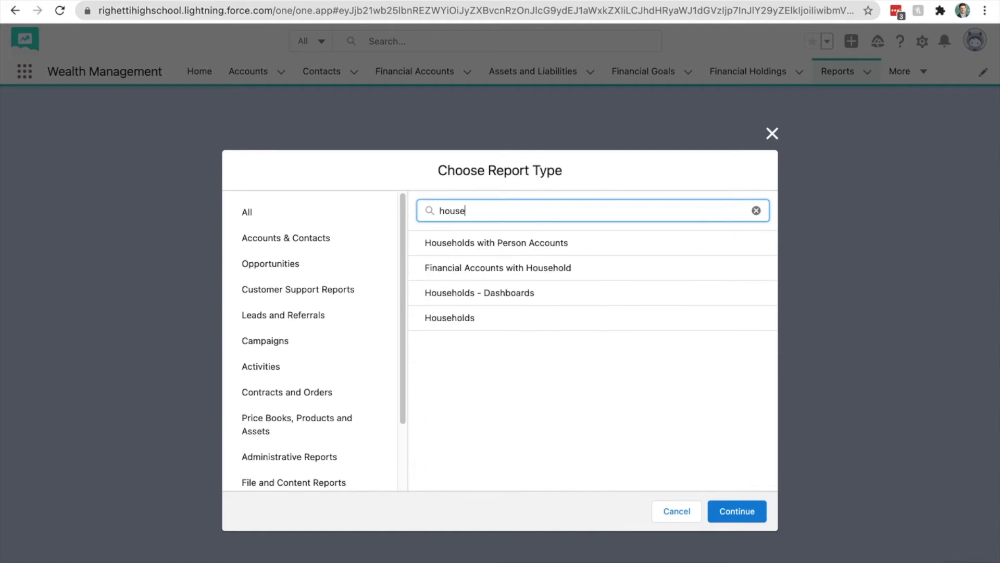
pyautogui.click(527, 242)
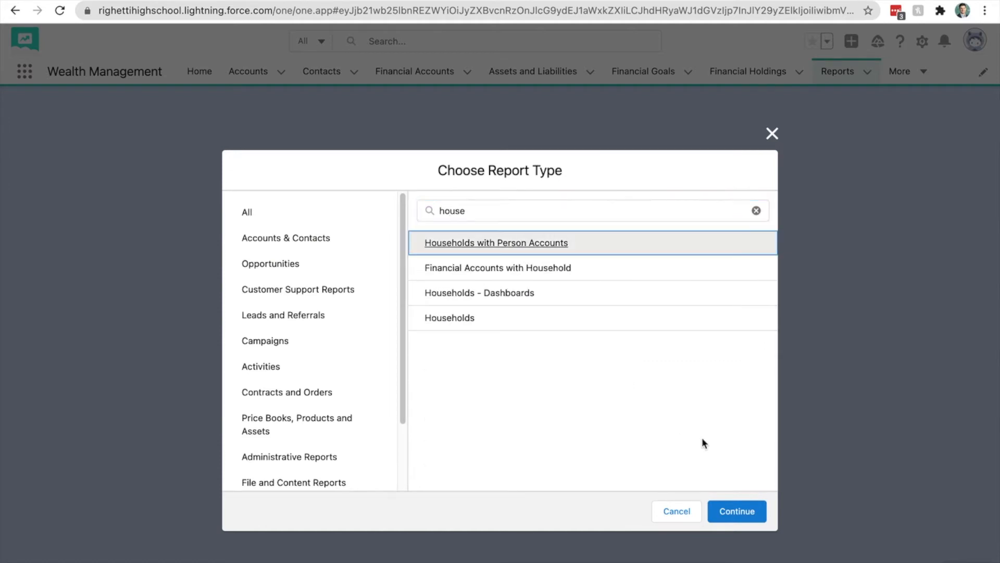
pyautogui.click(745, 513)
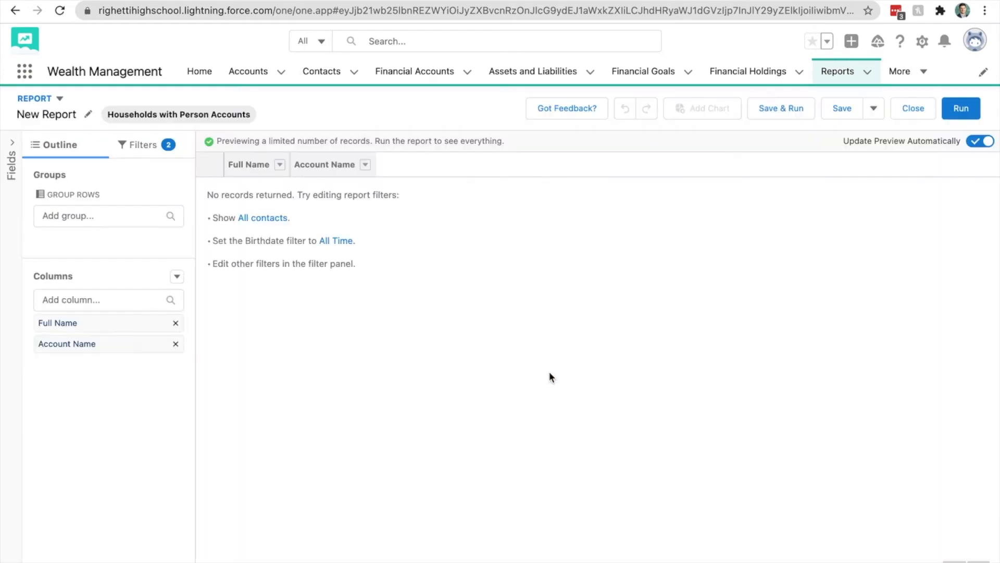
# Step: Change the report's Show Me filter to All contacts
pyautogui.click(162, 154)
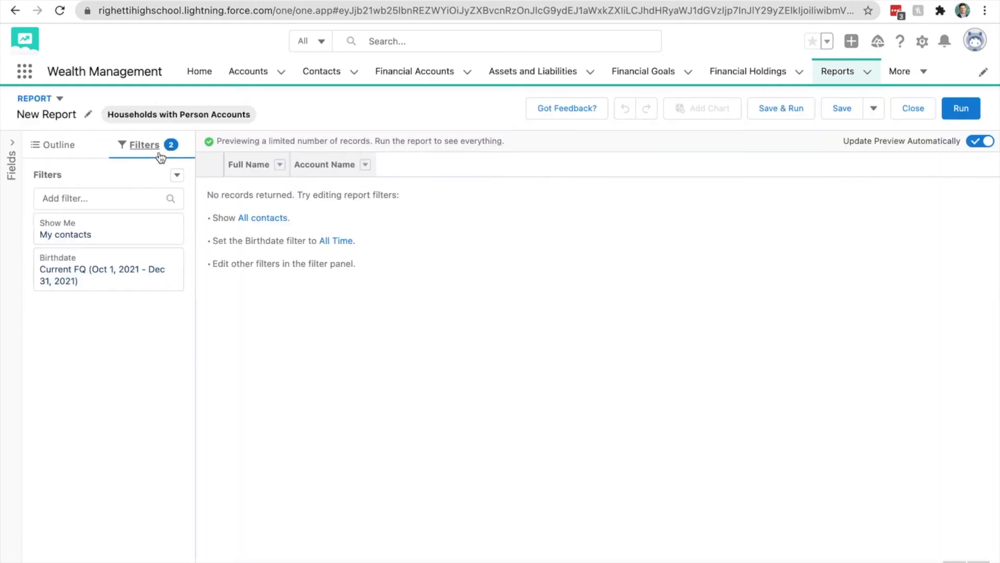
pyautogui.click(151, 231)
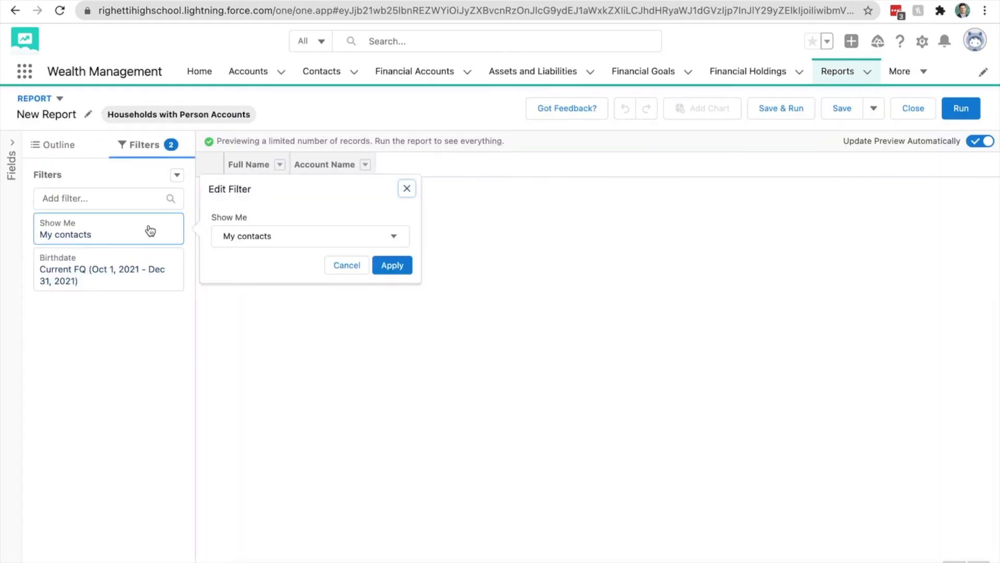
pyautogui.click(262, 237)
pyautogui.click(307, 310)
pyautogui.click(391, 265)
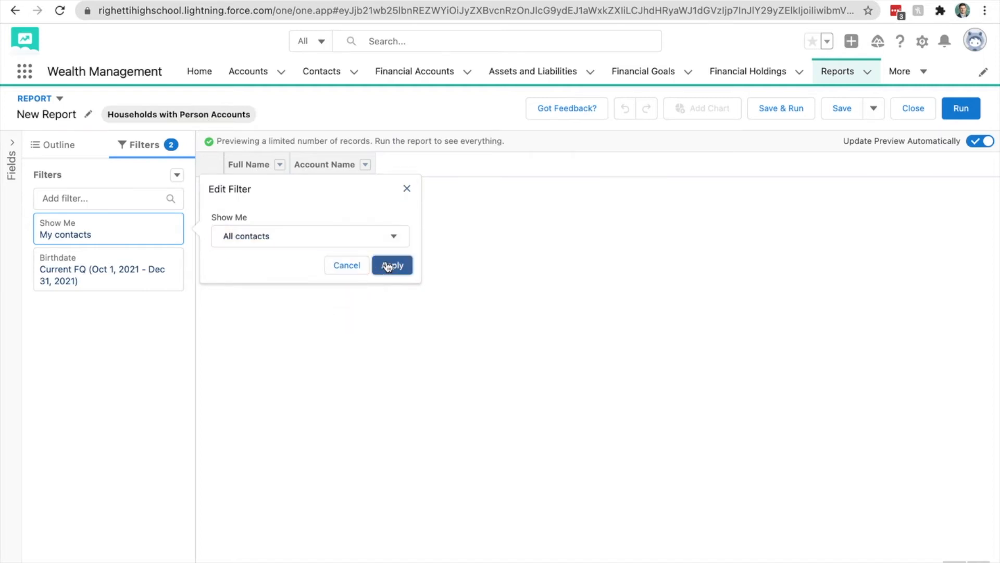
# Step: Set the report's Birthdate filter range to All Time
pyautogui.click(119, 275)
pyautogui.click(289, 299)
pyautogui.click(292, 315)
pyautogui.click(387, 337)
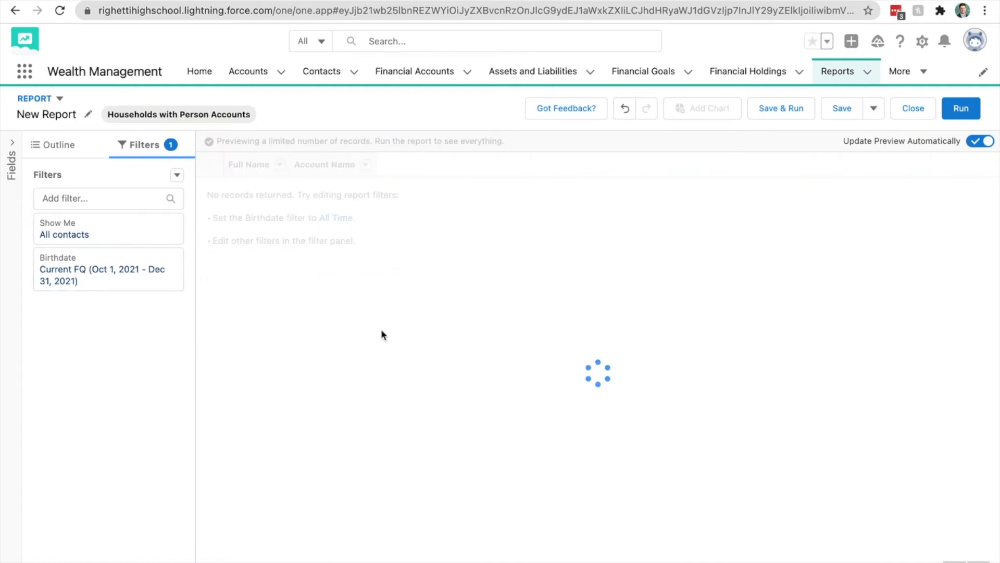
# Step: Add a report filter so that Account Record Type equals Household
pyautogui.click(104, 198)
pyautogui.write('record')
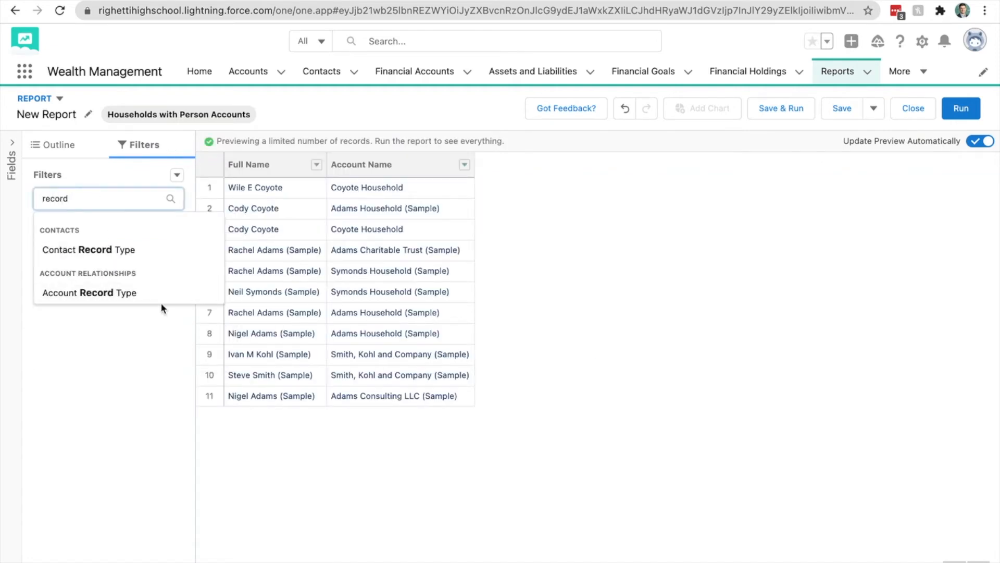
pyautogui.click(180, 294)
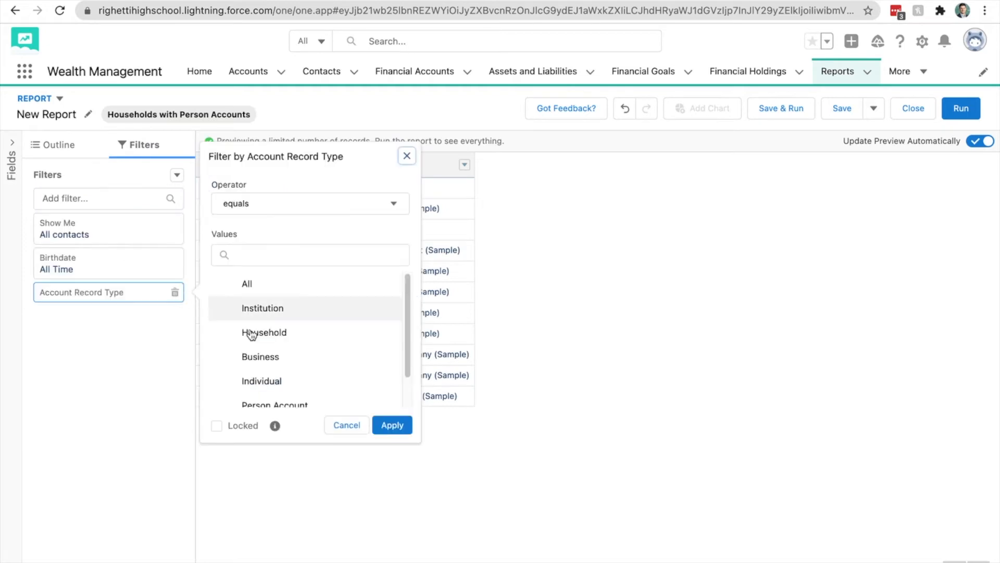
pyautogui.click(266, 335)
pyautogui.click(392, 426)
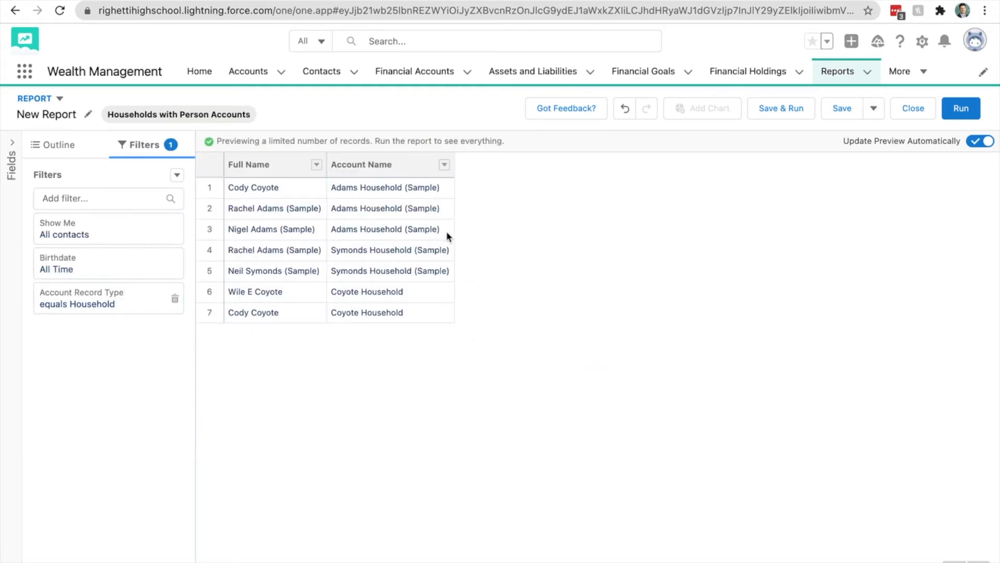
# Step: Group the report rows by Account Name and add AUM as the second row grouping
pyautogui.click(444, 165)
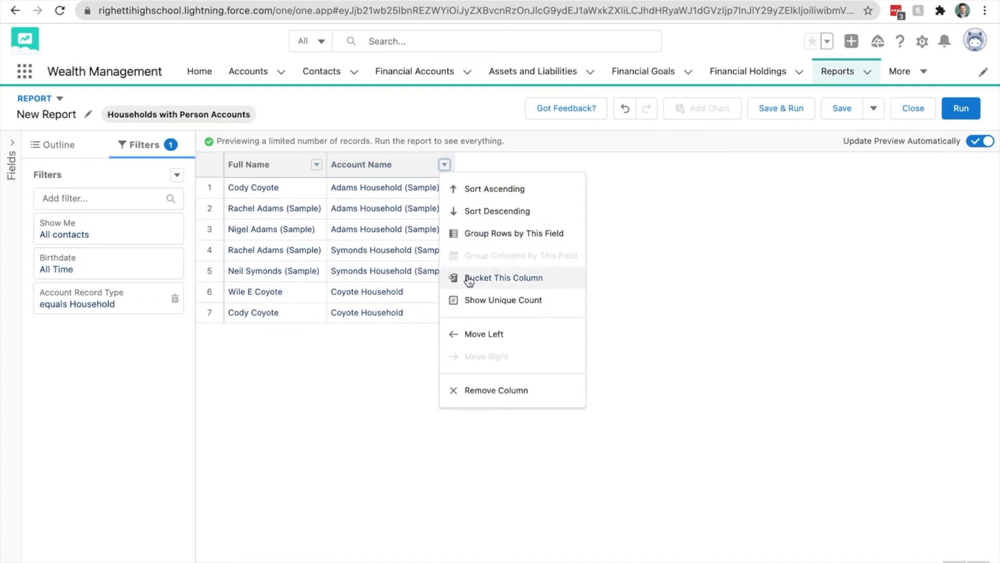
pyautogui.click(542, 237)
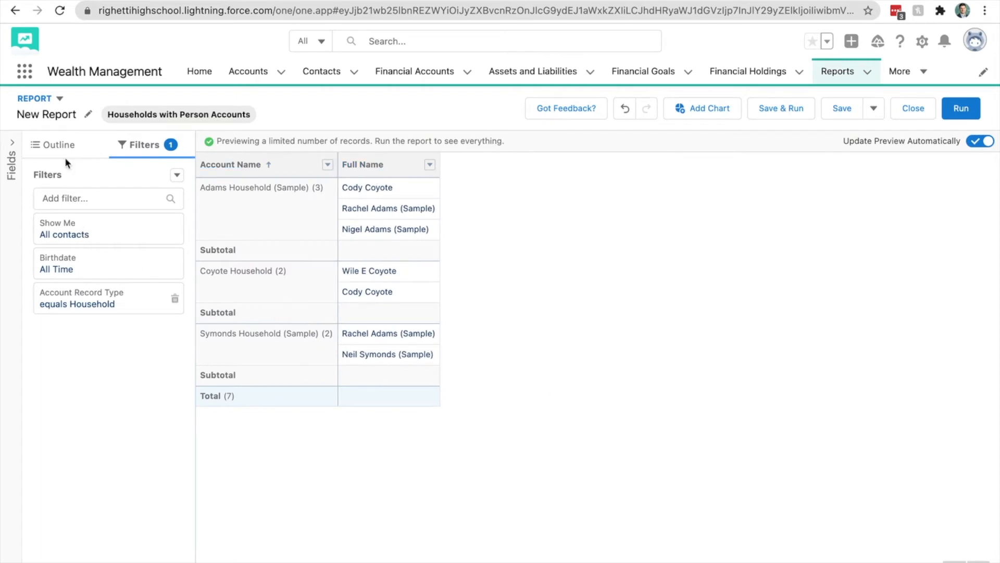
pyautogui.click(58, 145)
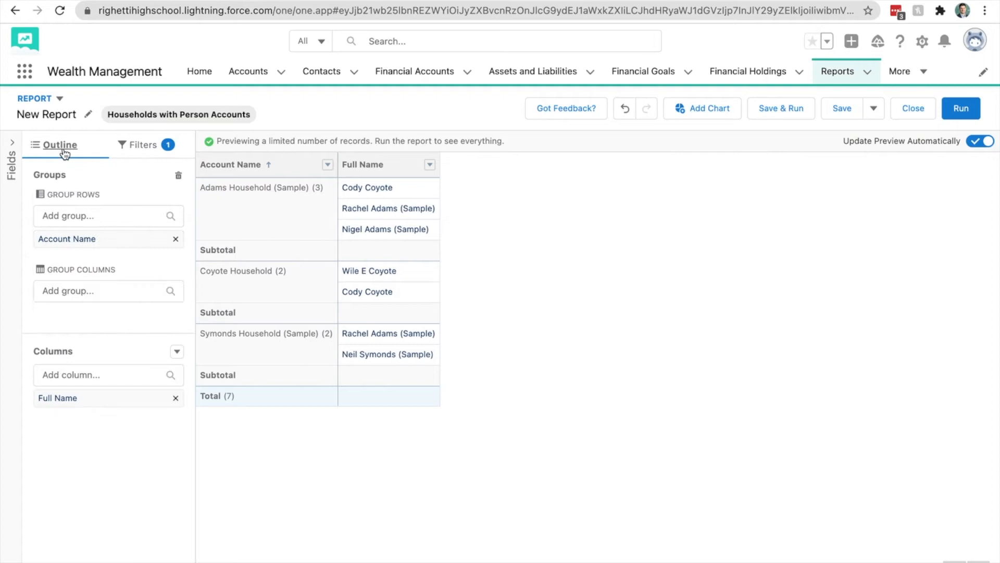
pyautogui.click(114, 373)
pyautogui.write('aum')
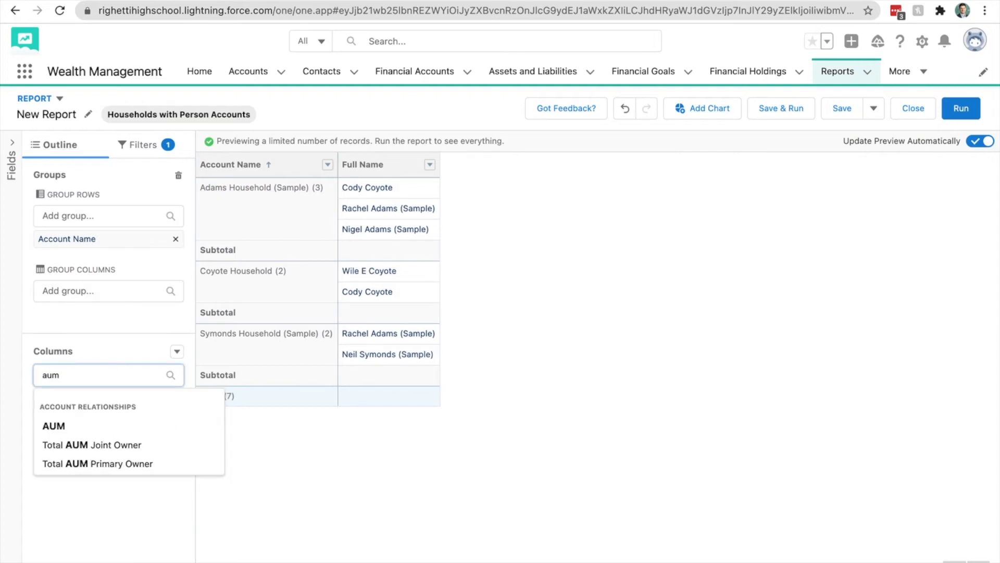
pyautogui.click(117, 432)
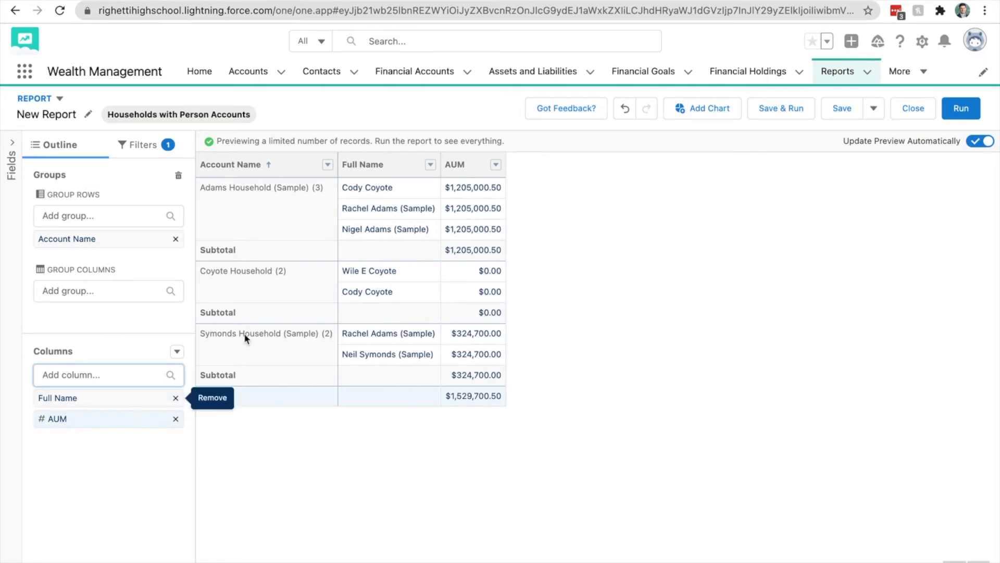
pyautogui.moveTo(458, 172); pyautogui.dragTo(331, 166)
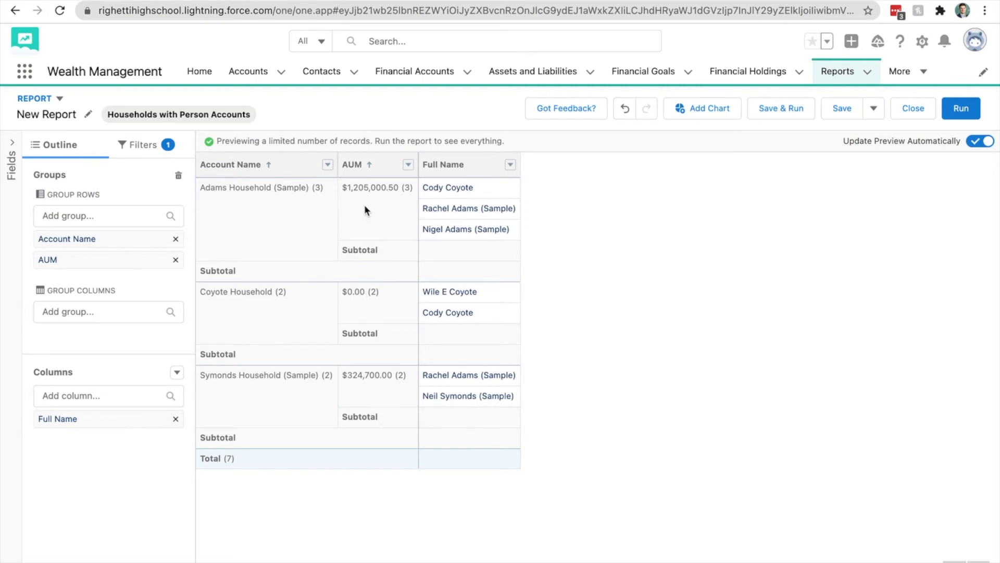
# Step: Add the Email, Mobile and Roles columns to the report
pyautogui.click(119, 394)
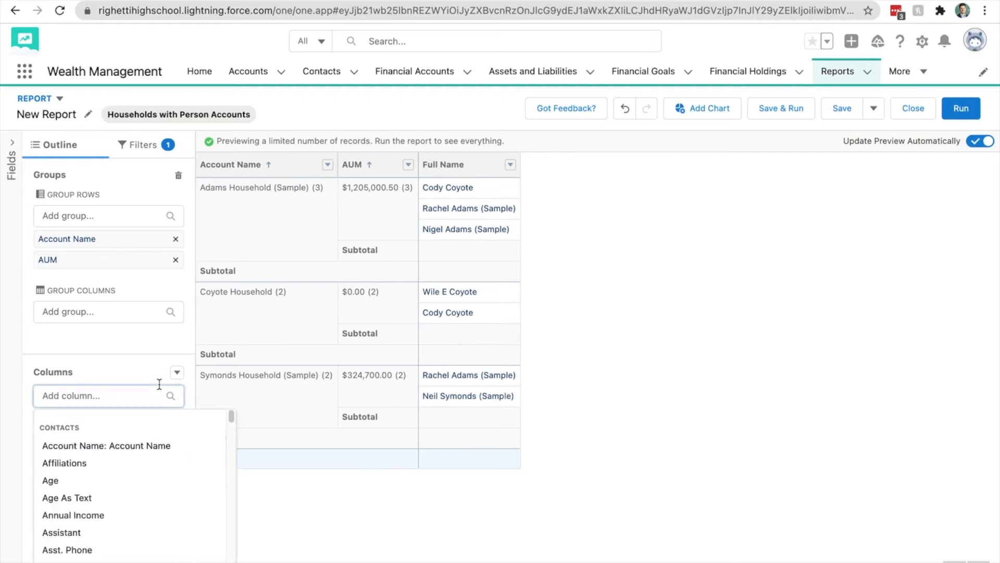
pyautogui.write('email')
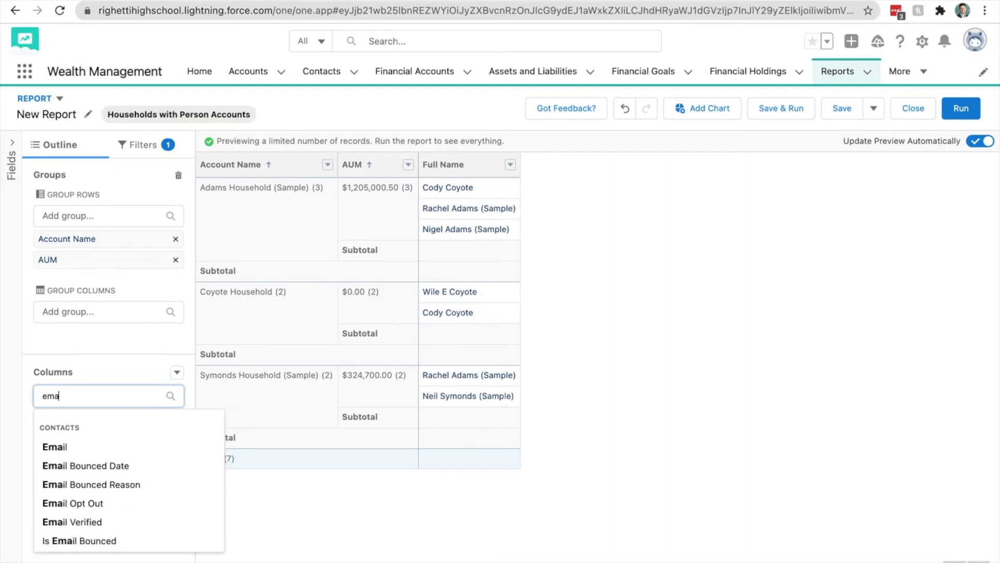
pyautogui.click(112, 446)
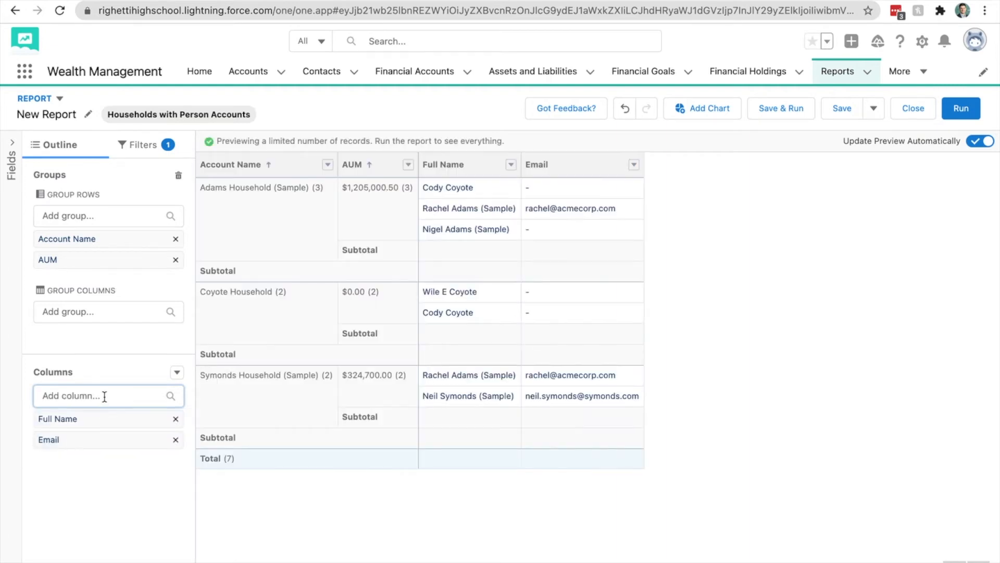
pyautogui.click(104, 395)
pyautogui.write('mobile')
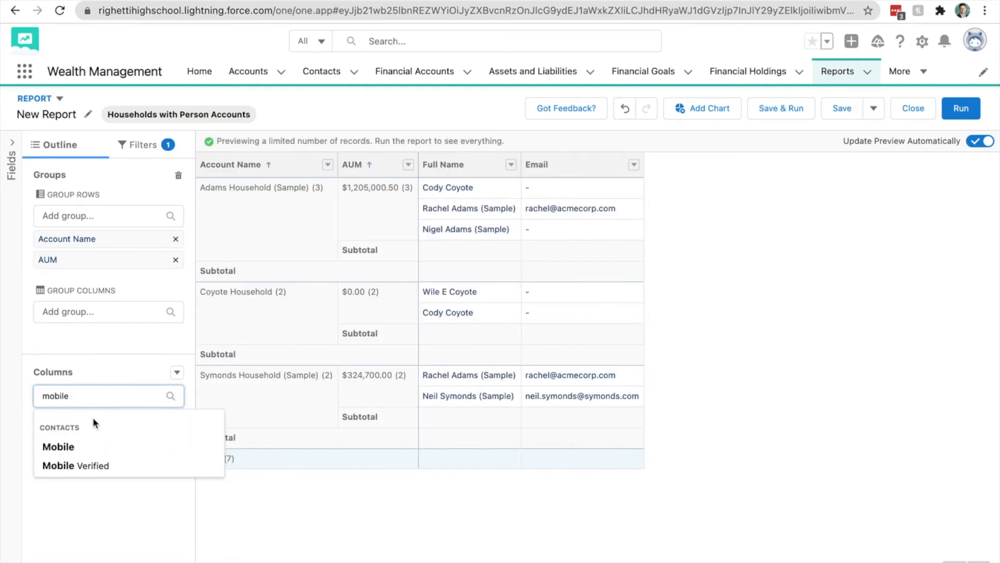
pyautogui.click(67, 446)
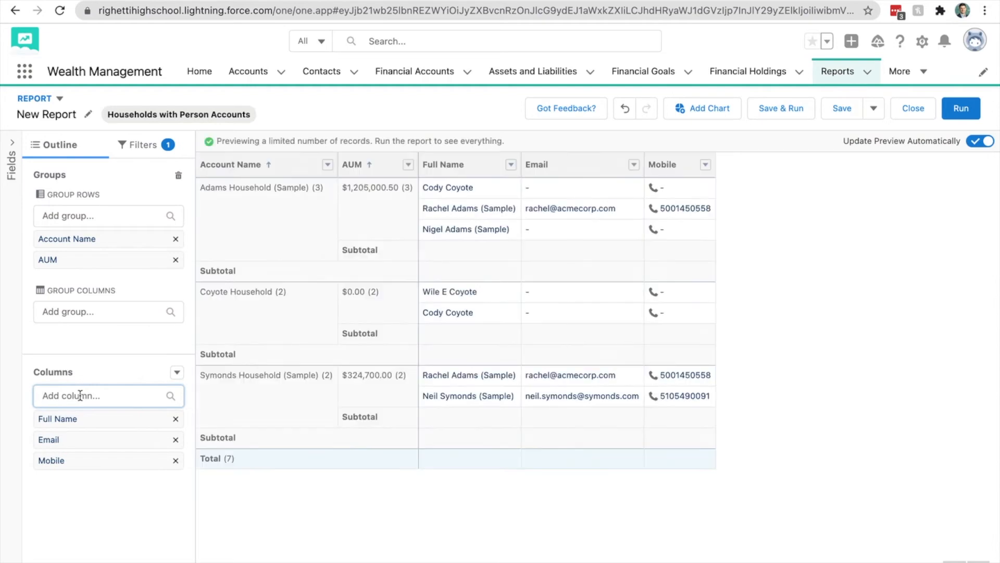
pyautogui.click(80, 395)
pyautogui.write('role')
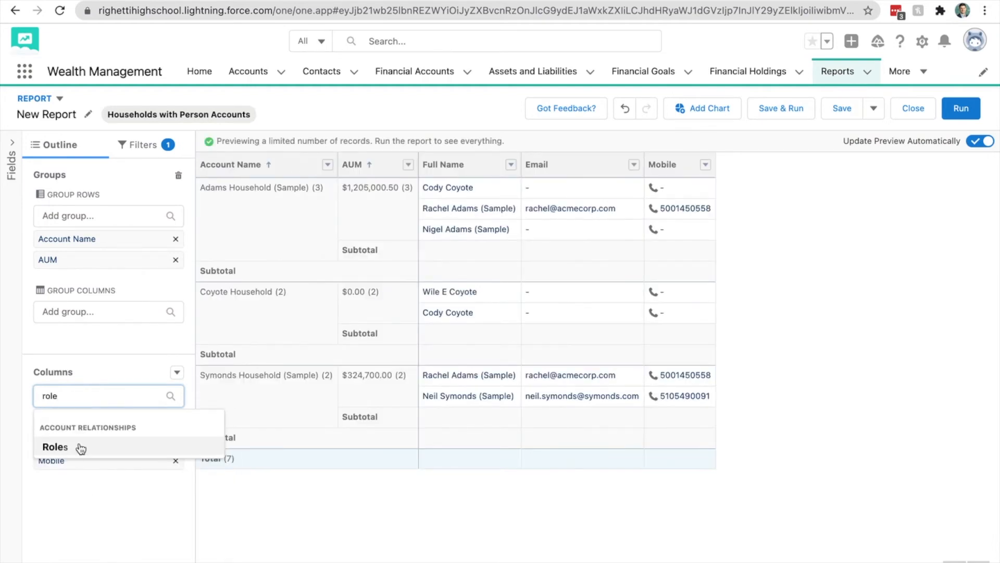
pyautogui.click(80, 448)
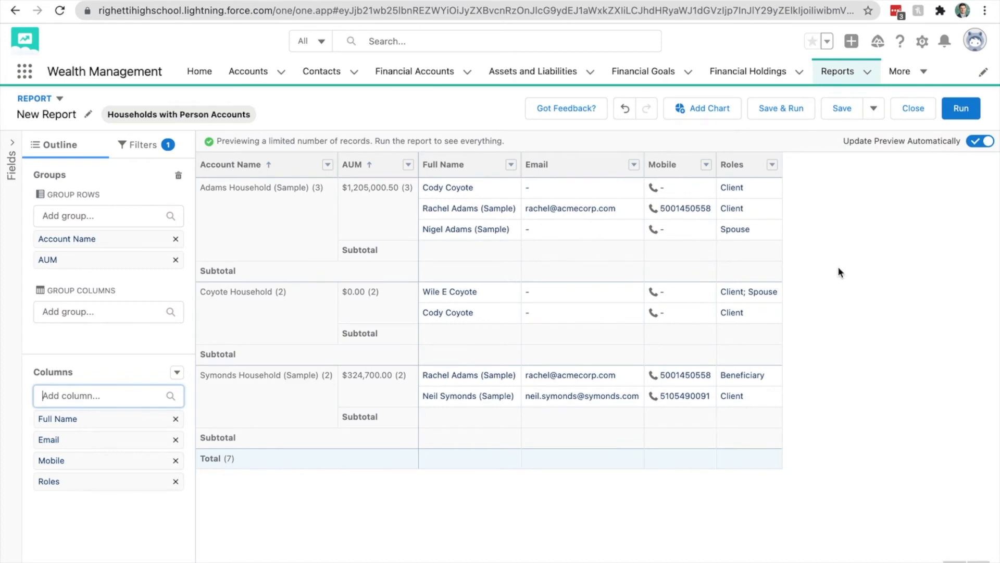
# Step: Save the report as "Households with Person Accounts" in the Private Reports folder
pyautogui.click(842, 108)
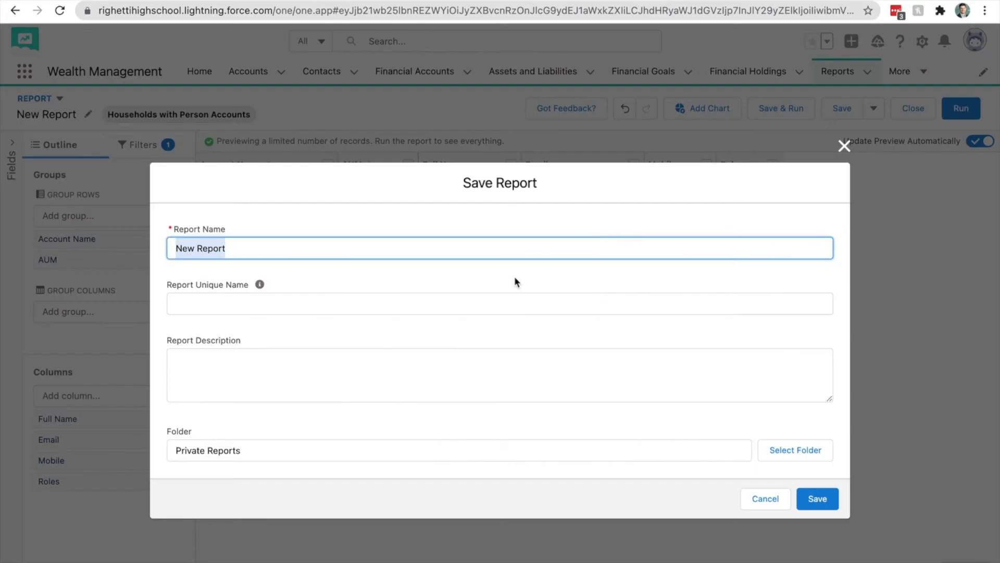
pyautogui.write('Households wi')
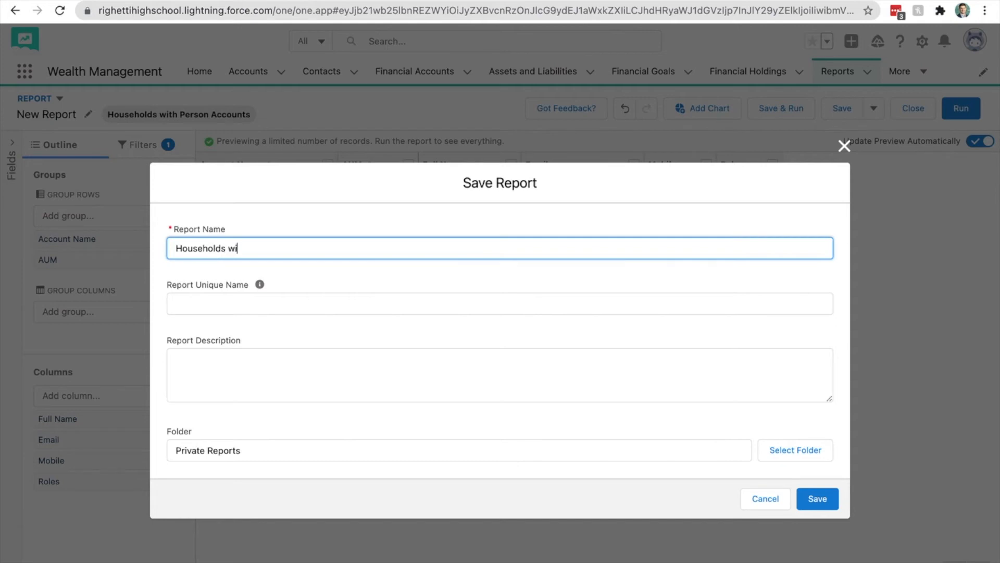
pyautogui.write('th Person ACcou')
pyautogui.press('BackSpace')
pyautogui.write('ccounts')
pyautogui.press('Tab')
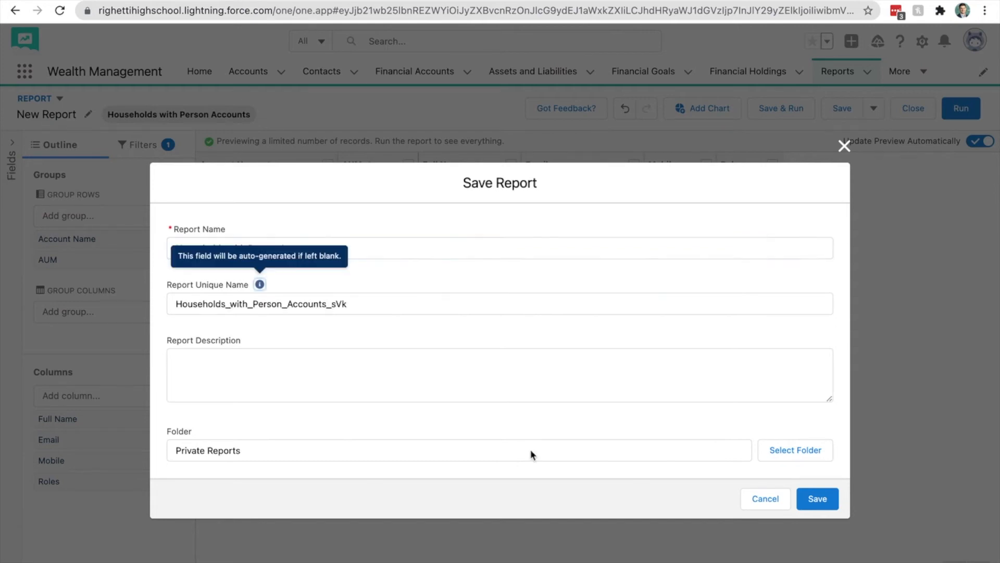
pyautogui.click(833, 498)
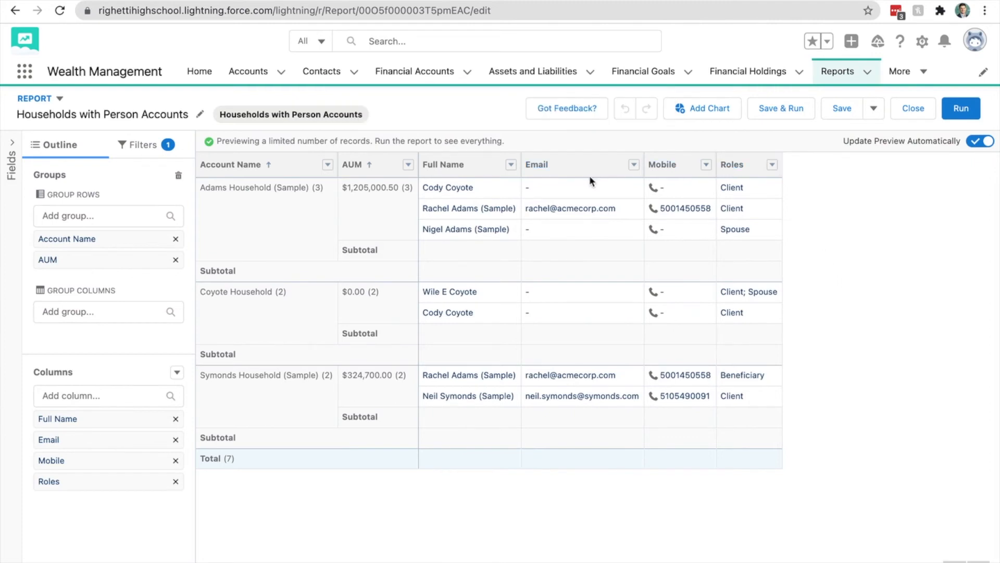
# Step: Open the report's first household from the Accounts list in a new browser tab and examine its AUM and relationships
pyautogui.rightClick(261, 78)
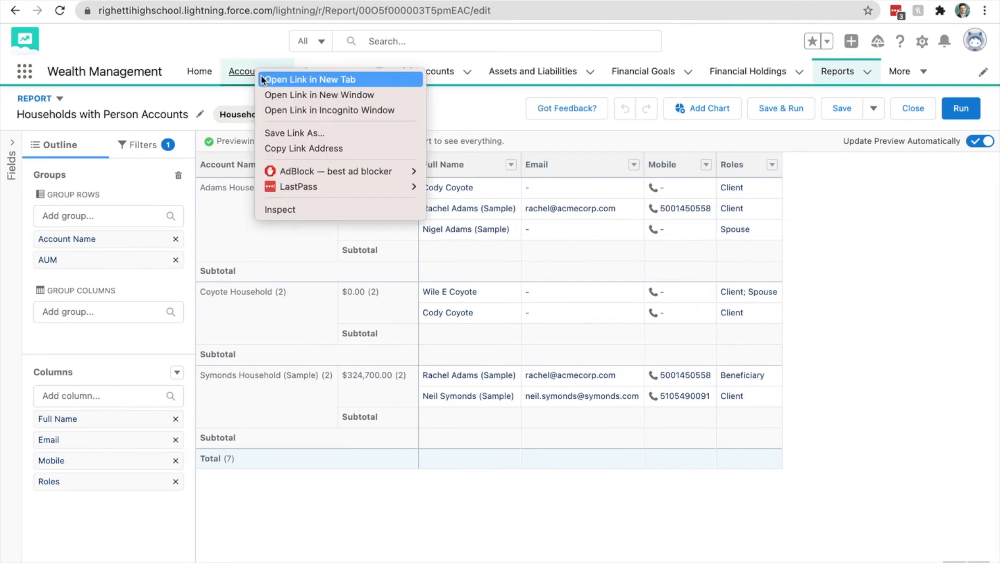
pyautogui.click(249, 60)
pyautogui.click(243, 62)
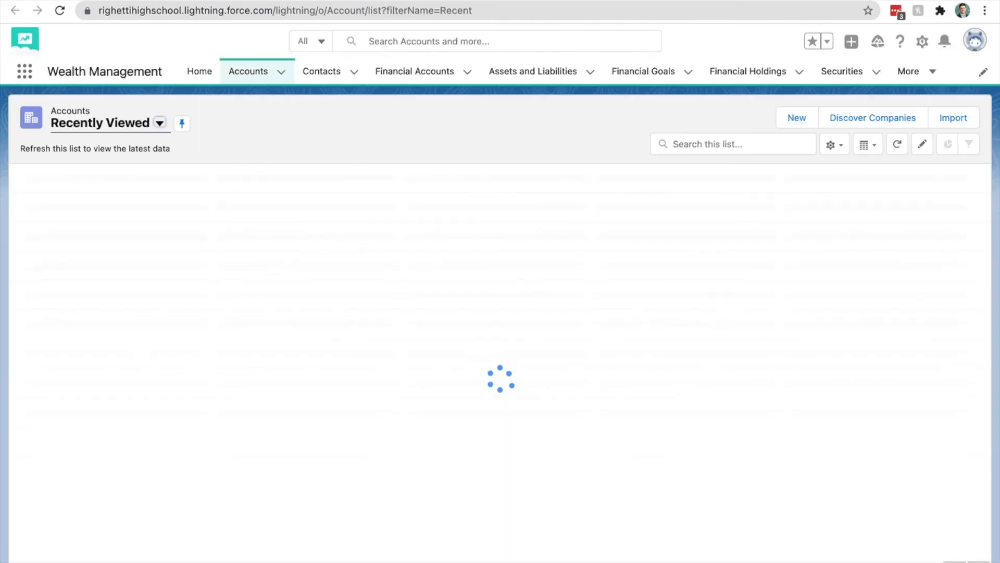
pyautogui.click(151, 196)
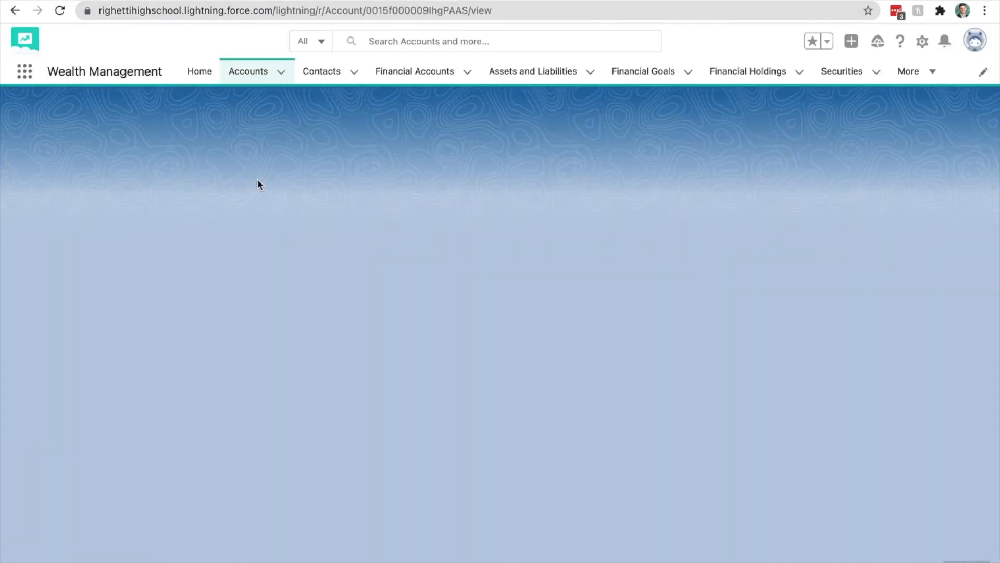
pyautogui.moveTo(225, 168); pyautogui.dragTo(166, 178)
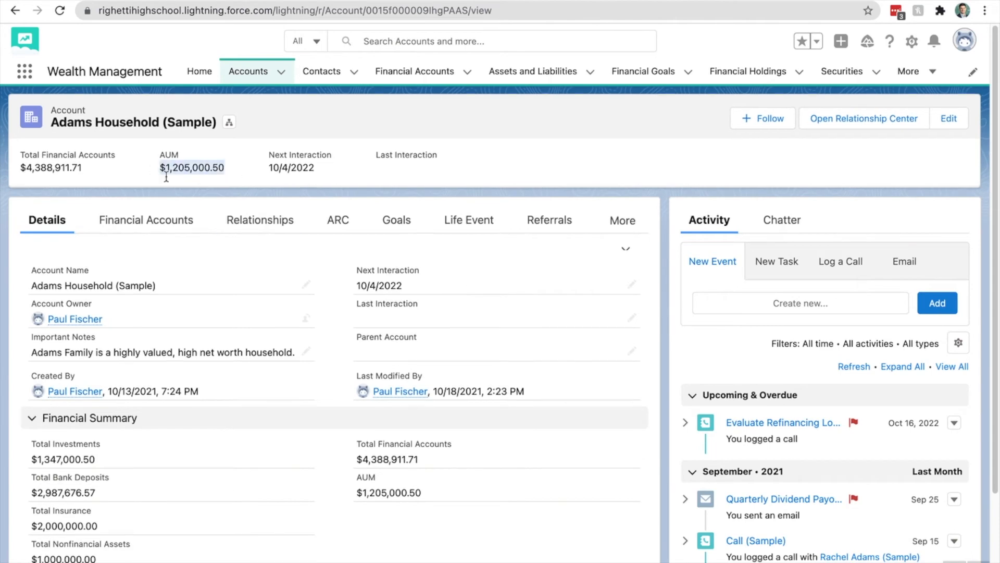
pyautogui.click(266, 224)
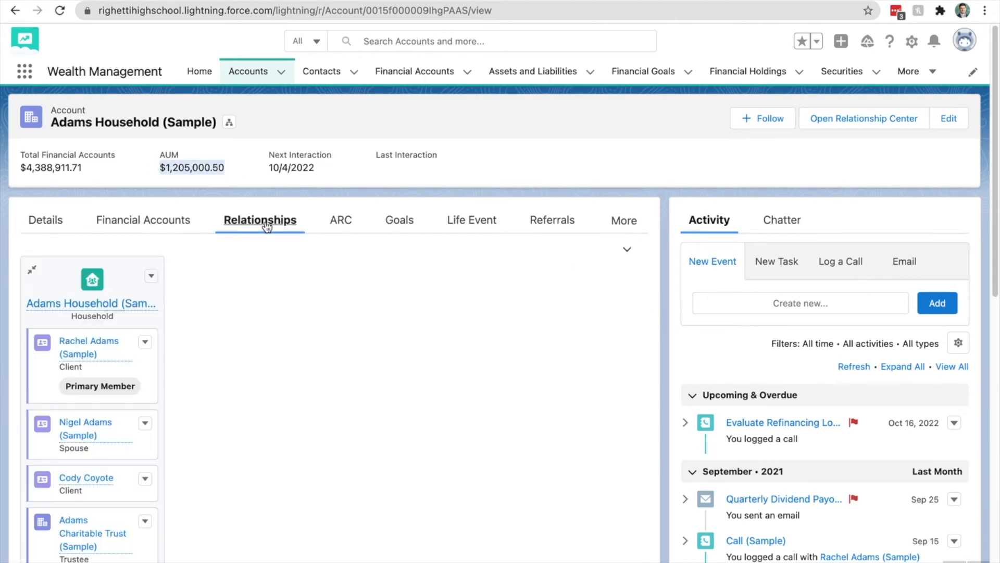
# Step: Open the household's primary member and examine that person account's record type and AUM
pyautogui.click(89, 342)
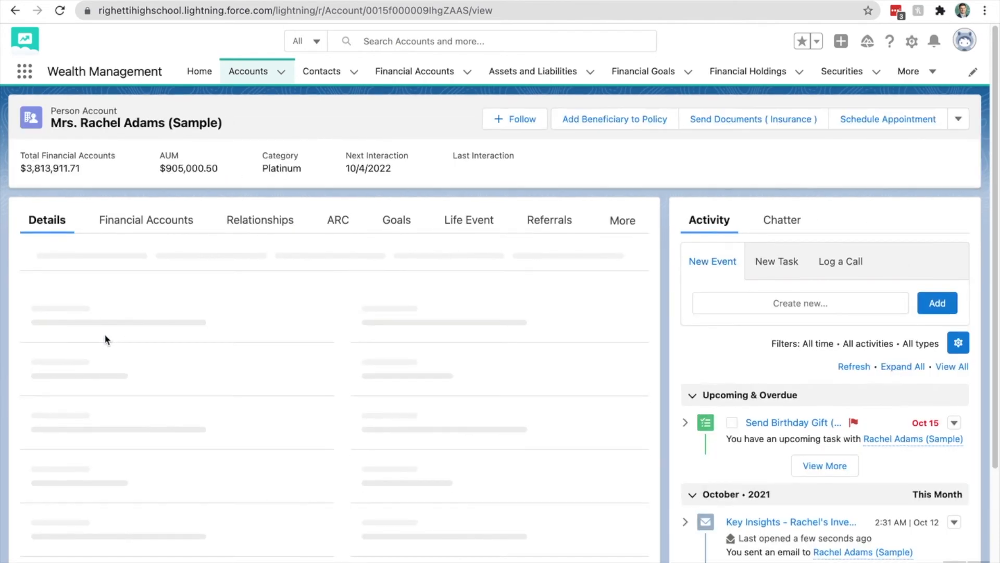
pyautogui.moveTo(69, 110); pyautogui.dragTo(116, 110)
pyautogui.click(136, 167)
pyautogui.moveTo(166, 168); pyautogui.dragTo(223, 175)
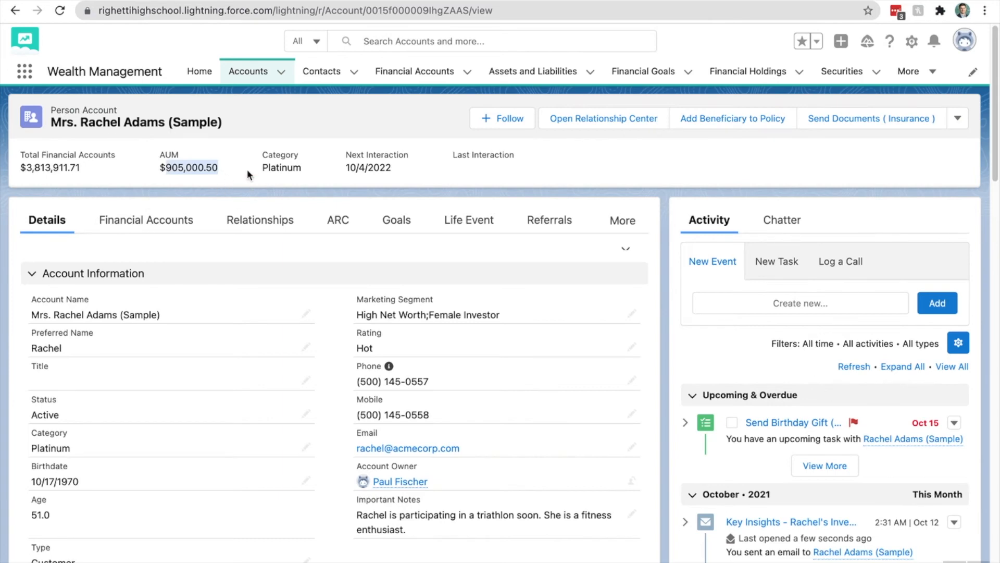
pyautogui.click(15, 11)
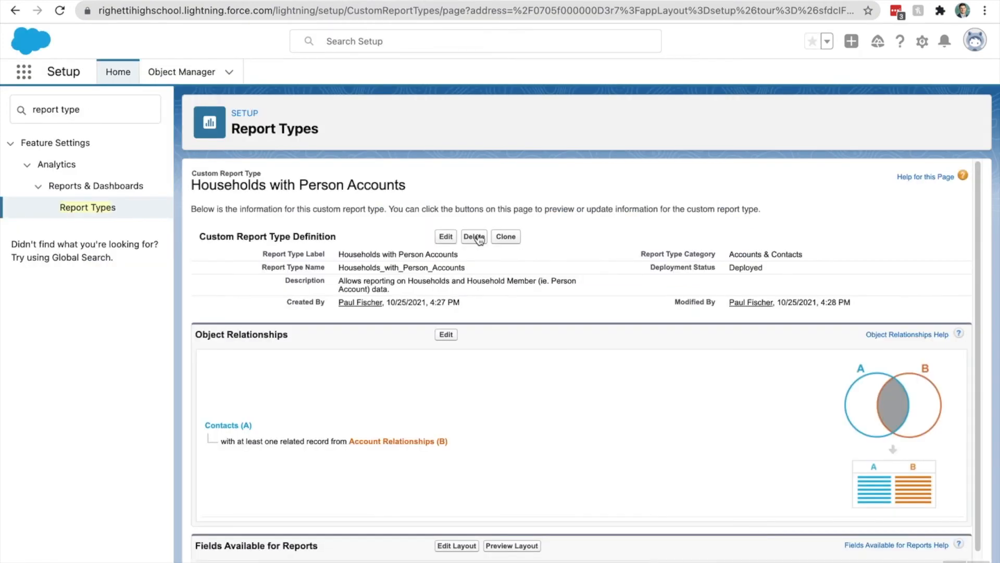
# Step: Edit the Households with Person Accounts report type's field layout to add all fields from the Account Name lookup to the Contacts section
pyautogui.scroll(-1, 611, 458)
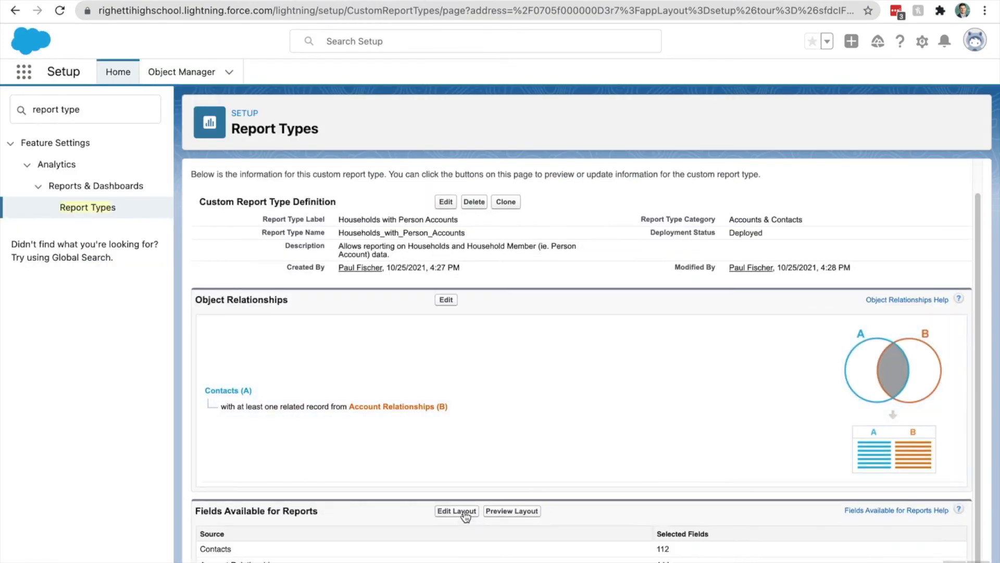
pyautogui.click(466, 513)
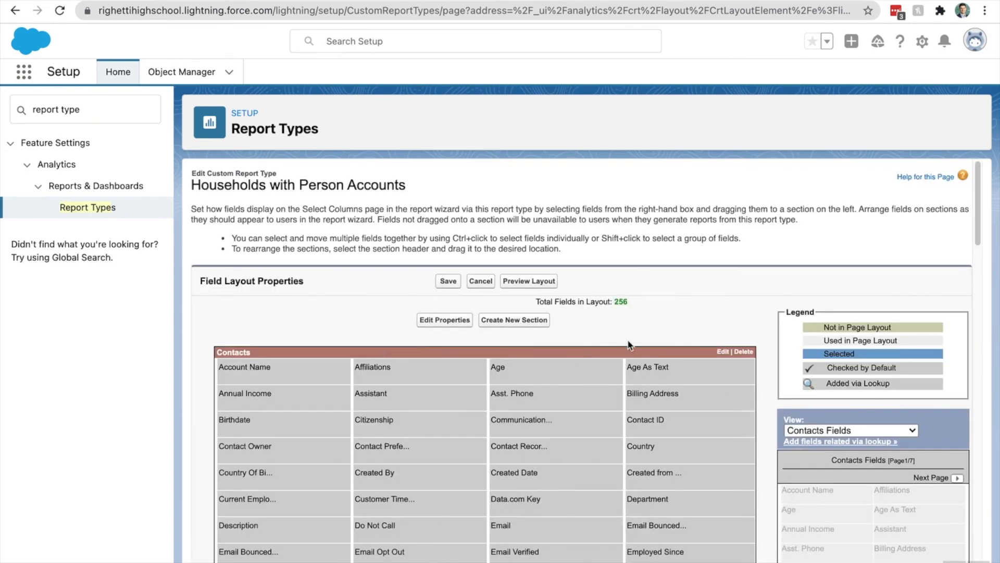
pyautogui.scroll(-1, 659, 323)
pyautogui.scroll(-1, 660, 324)
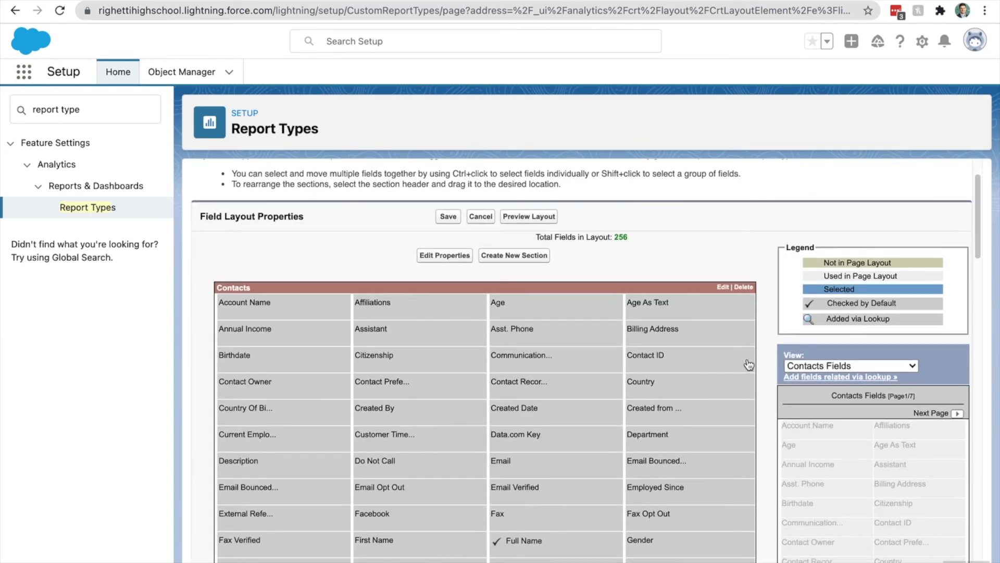
pyautogui.click(803, 381)
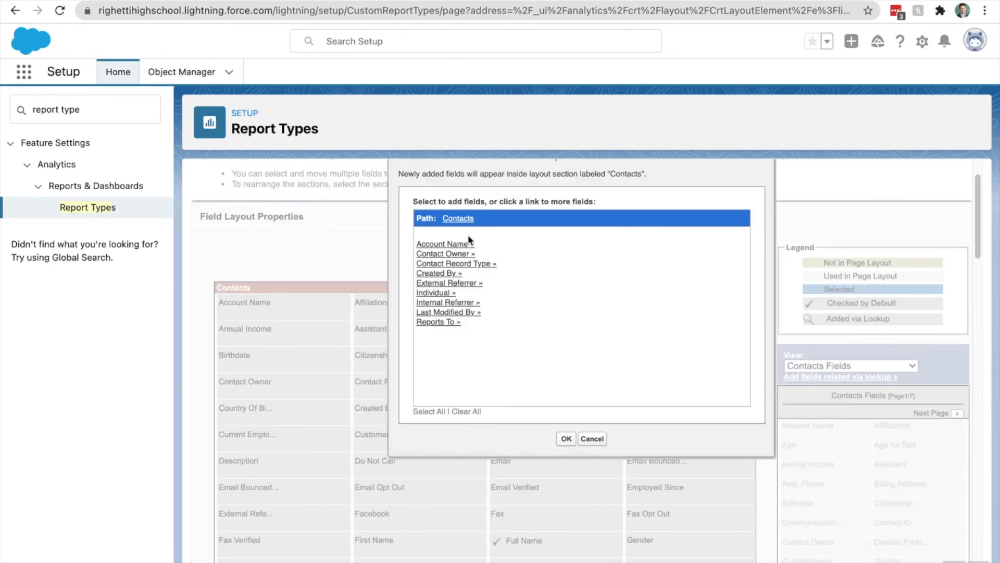
pyautogui.click(466, 249)
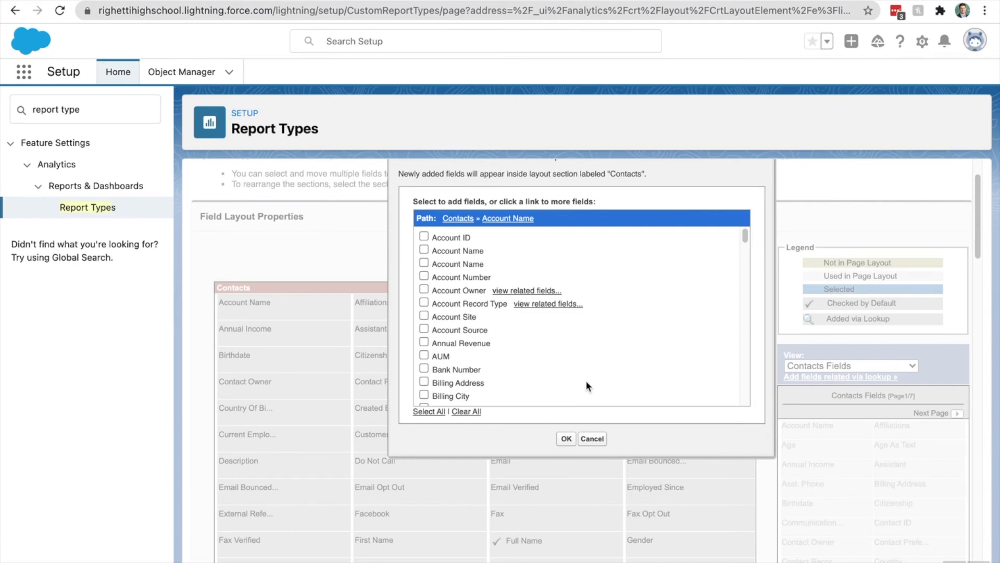
pyautogui.click(442, 413)
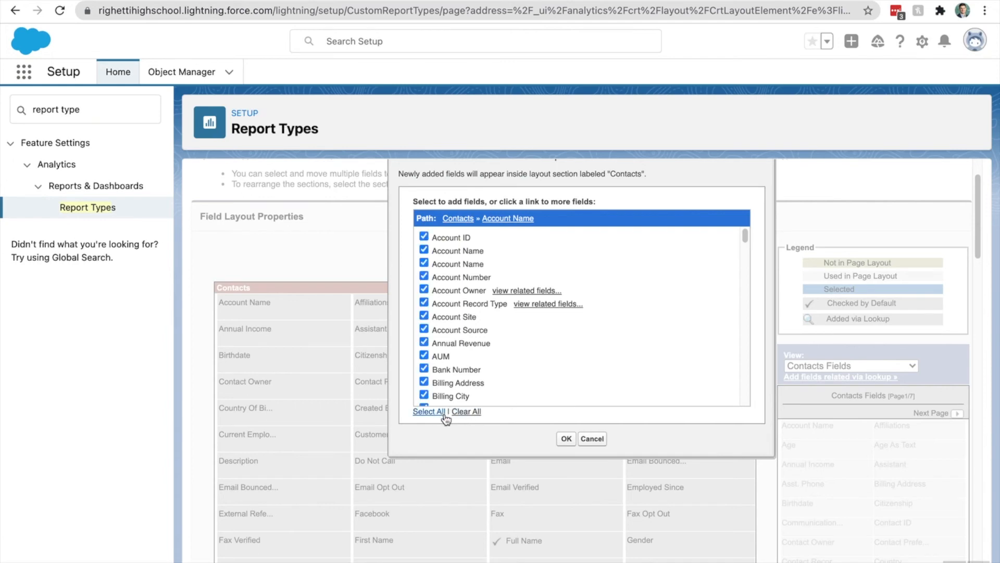
pyautogui.click(566, 438)
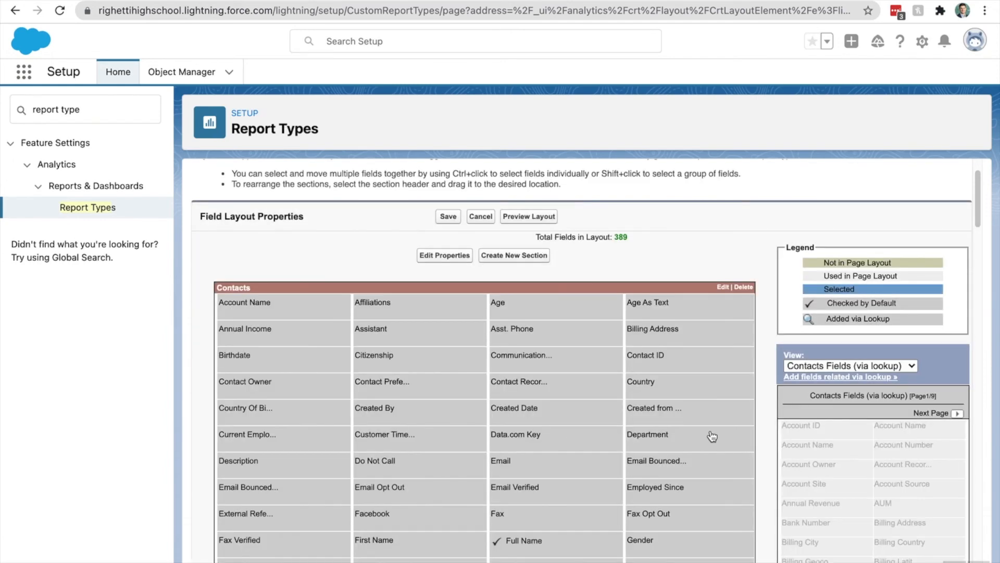
# Step: Save the report type's field layout and reload the Households with Person Accounts report in the editor
pyautogui.click(448, 217)
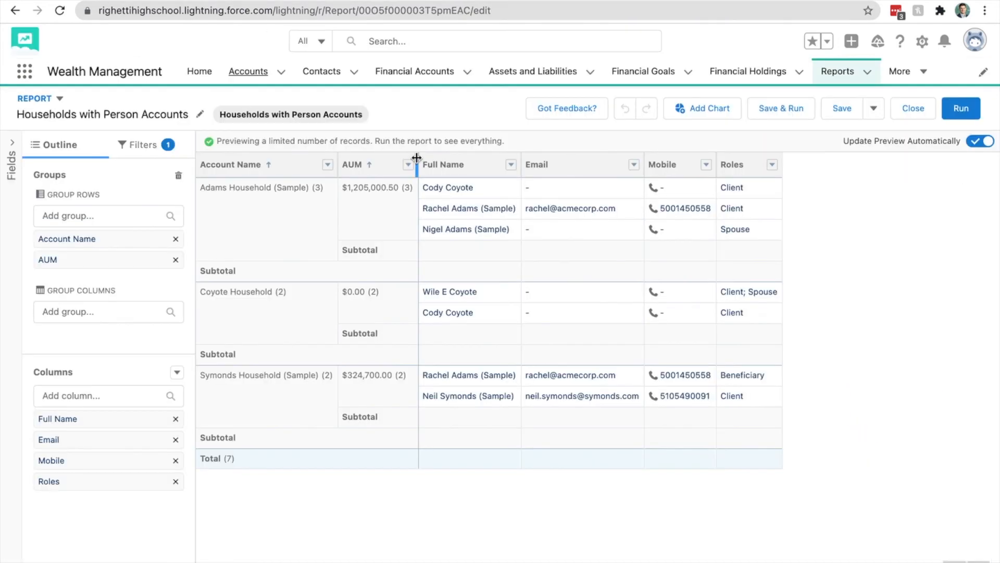
pyautogui.click(60, 10)
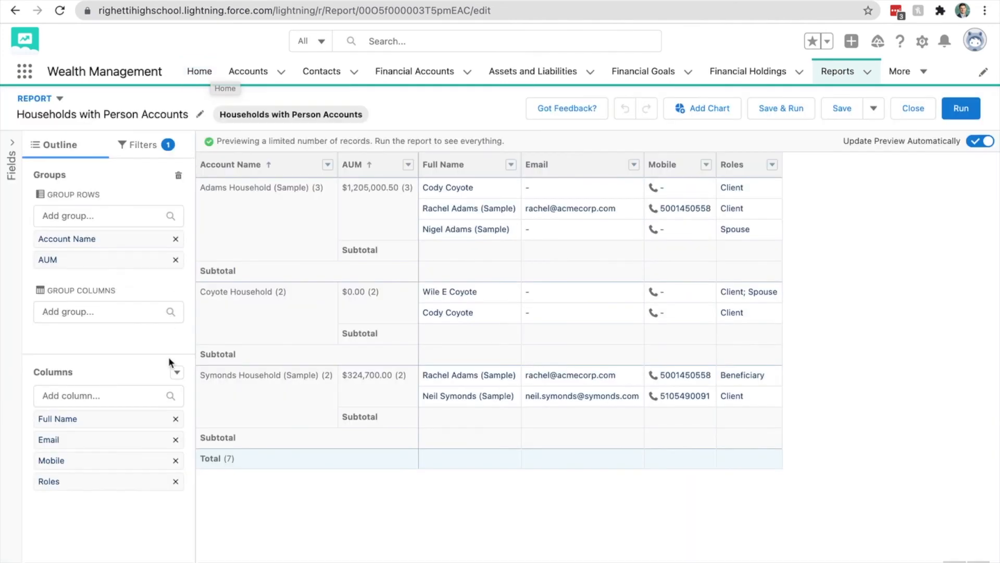
# Step: Add the Account Name: AUM column from the Contacts fields to the report and place it directly after Full Name
pyautogui.click(92, 399)
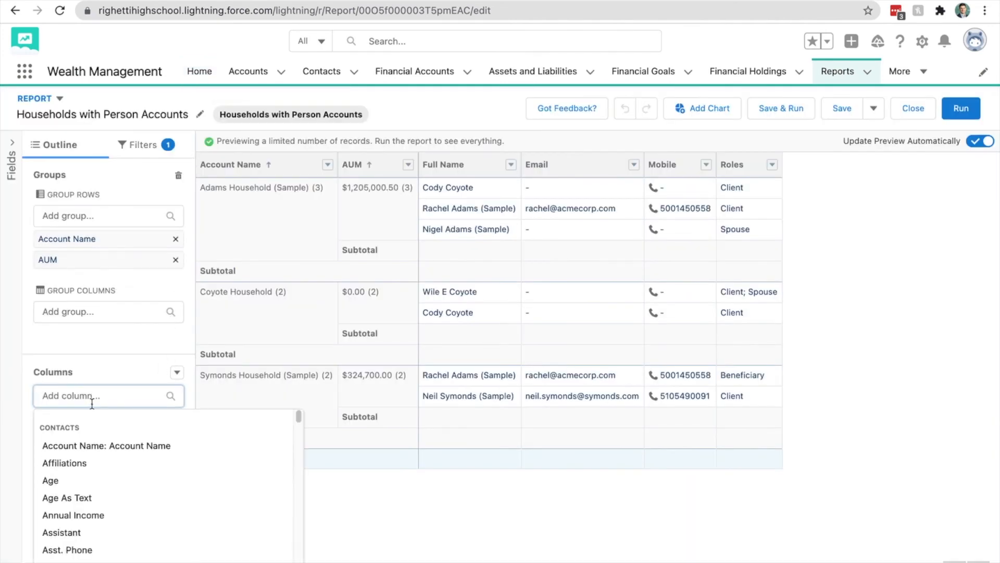
pyautogui.write('aum')
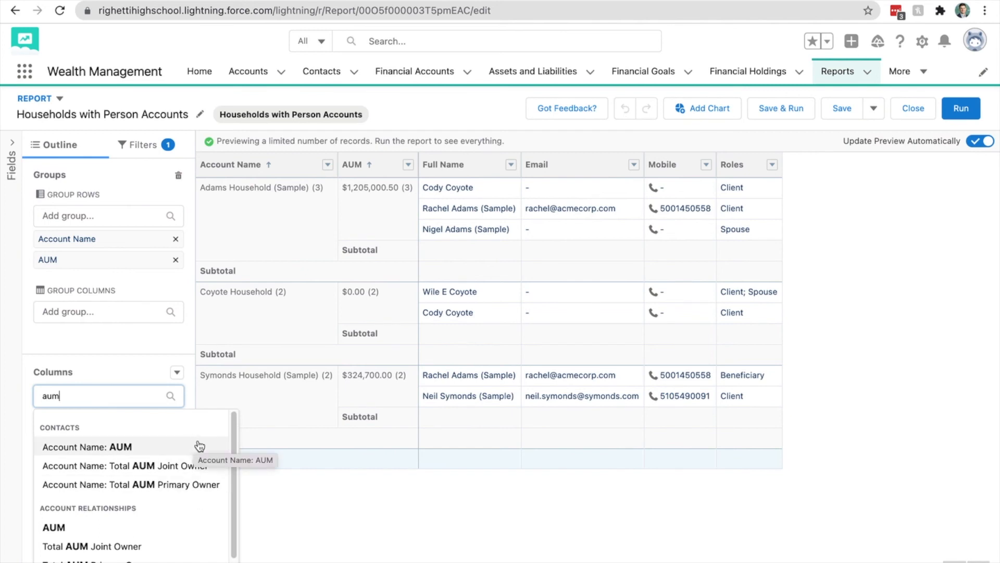
pyautogui.click(121, 449)
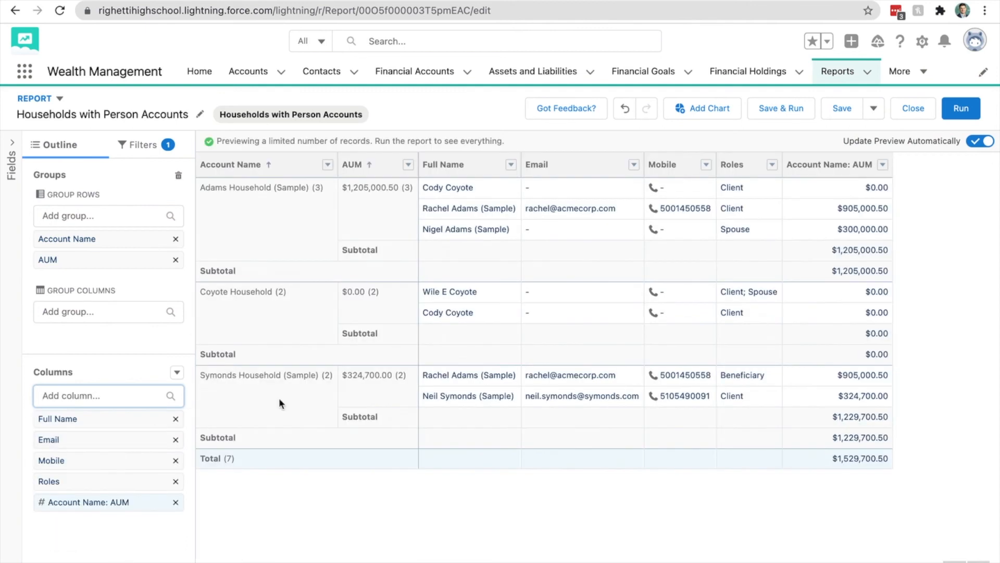
pyautogui.moveTo(832, 165); pyautogui.dragTo(543, 165)
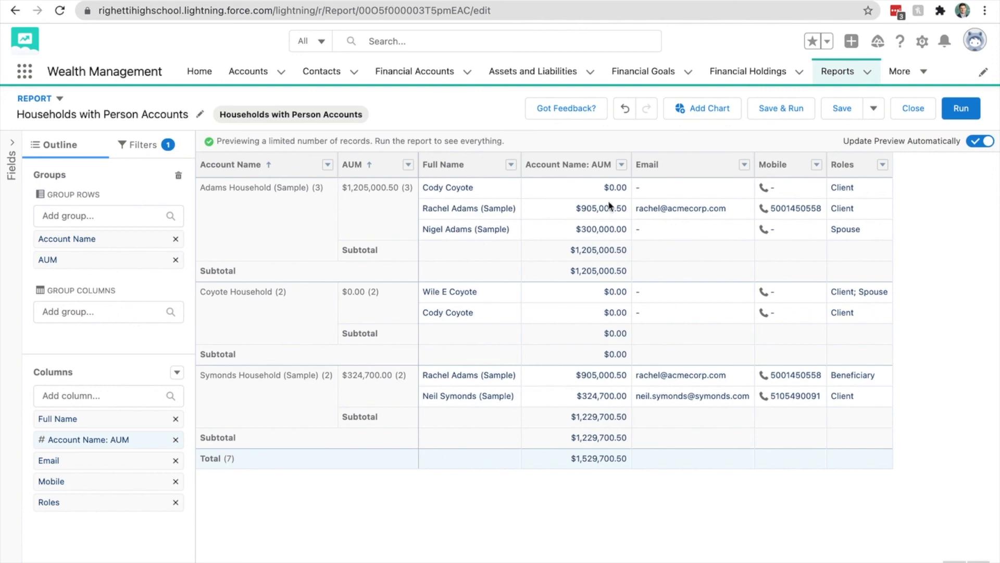
# Step: Turn off the sum summary for the Account Name: AUM column, and save and run the report
pyautogui.click(622, 164)
pyautogui.moveTo(670, 276)
pyautogui.click(784, 278)
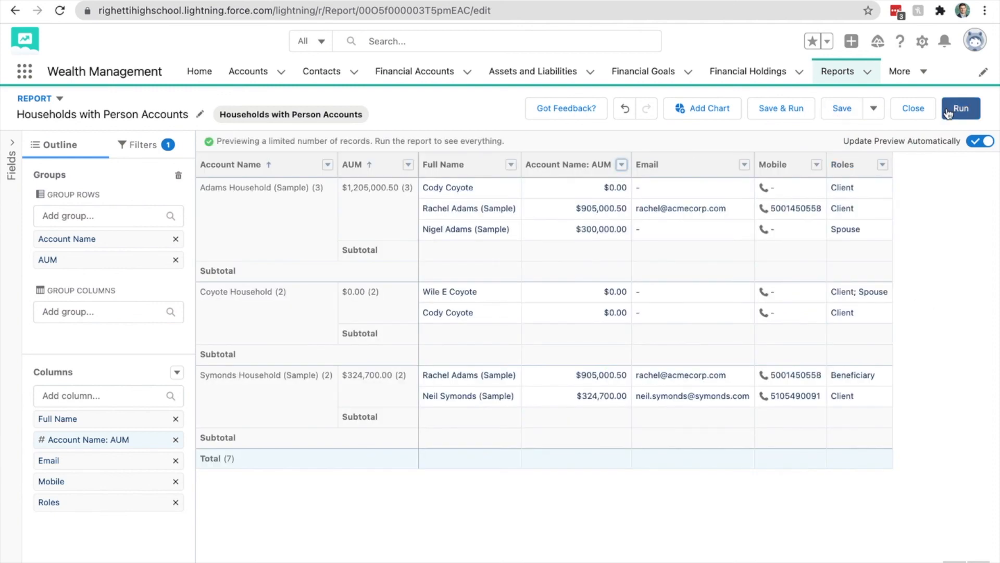
pyautogui.click(798, 110)
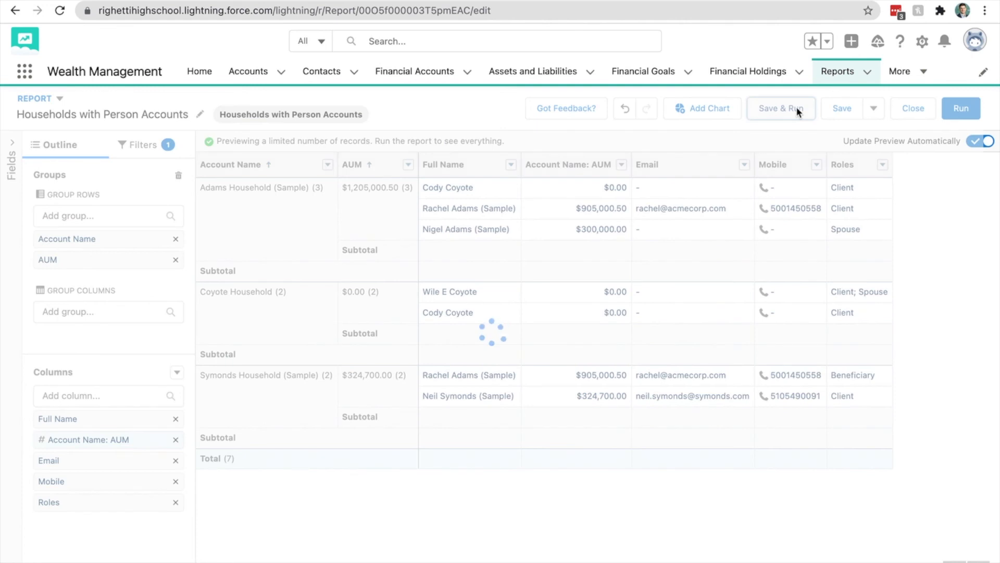